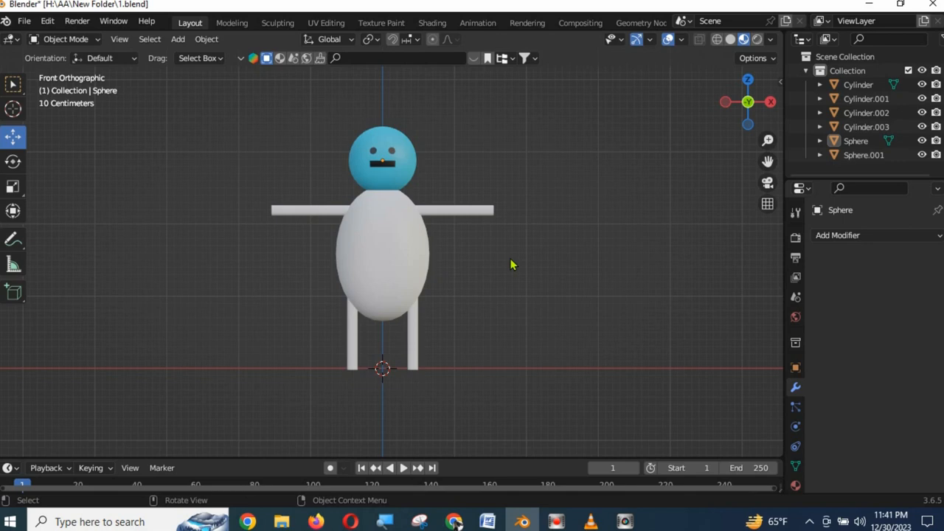
Step: Add a mesh cylinder and move it along X into the empty space beside the character
scroll(493, 240, up, 4)
shift+middle_drag(495, 245, 499, 400)
scroll(497, 266, up, 2)
scroll(592, 246, down, 6)
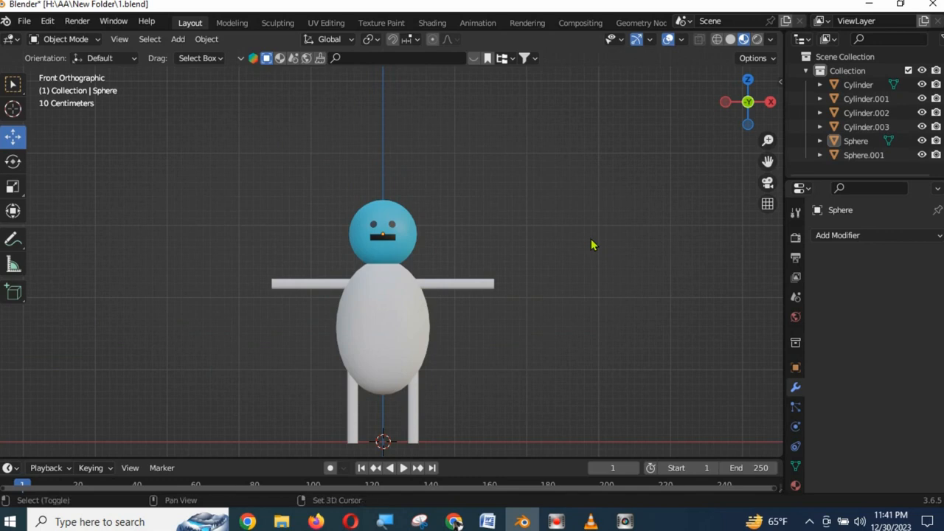
key(shift+a)
mouse_move(579, 222)
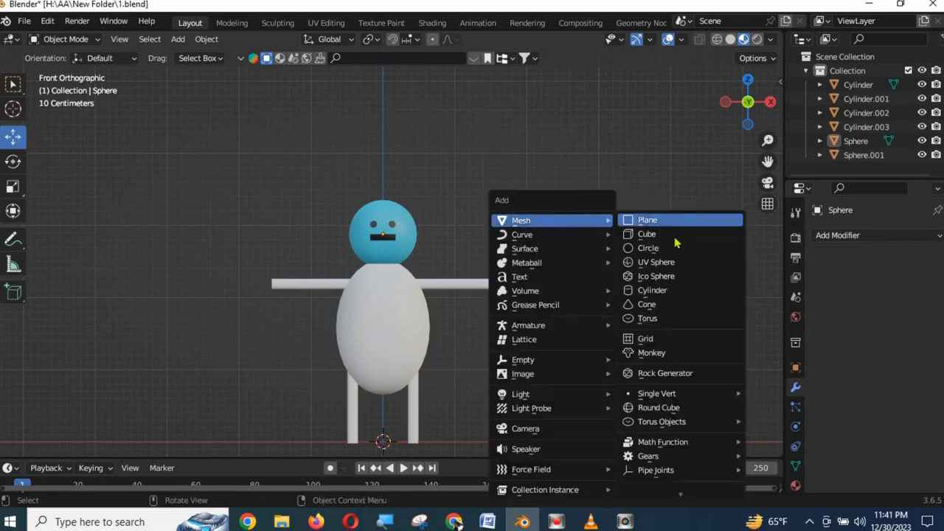
click(649, 289)
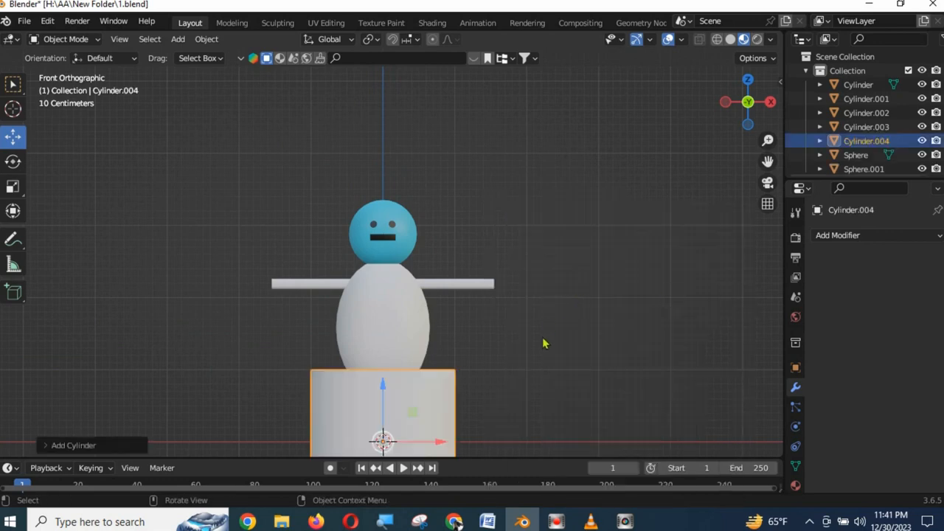
key(g)
key(x)
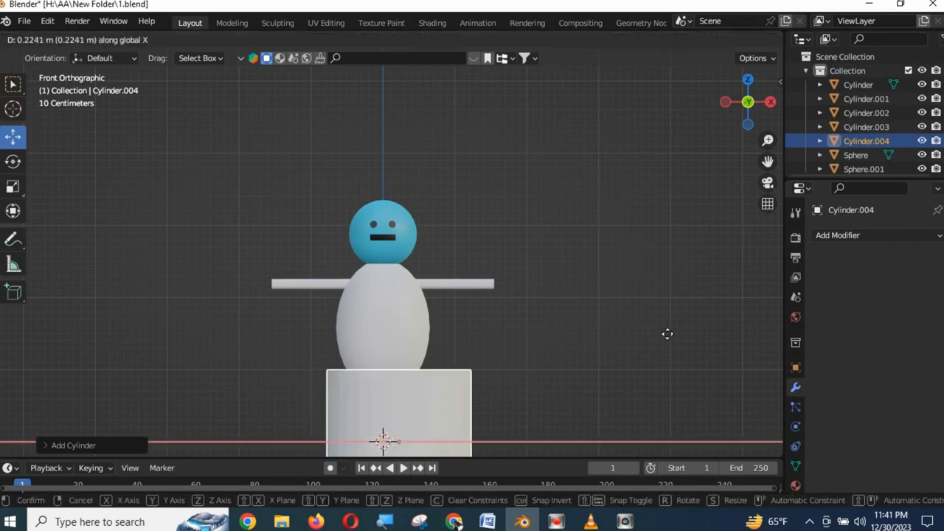
click(745, 327)
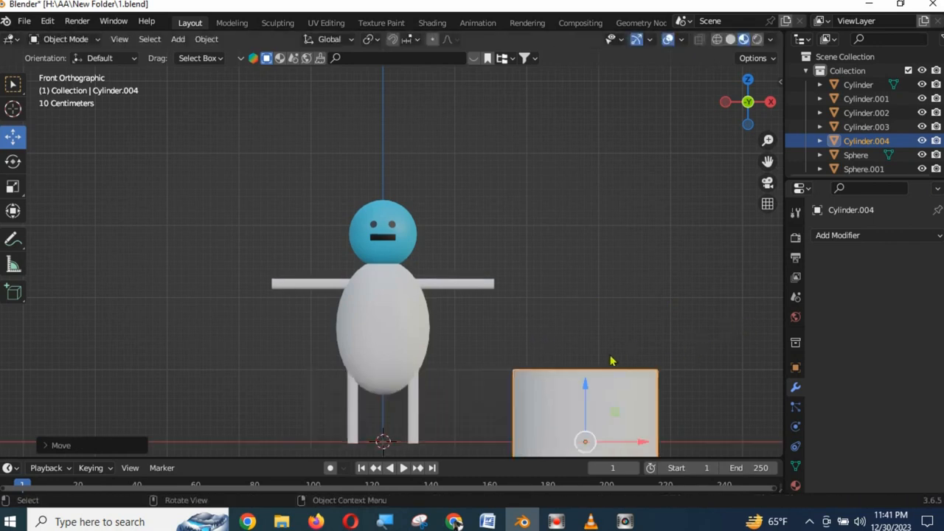
Step: Raise the cylinder along Z to about arm height and scale it down uniformly to about 0.08
key(g)
key(z)
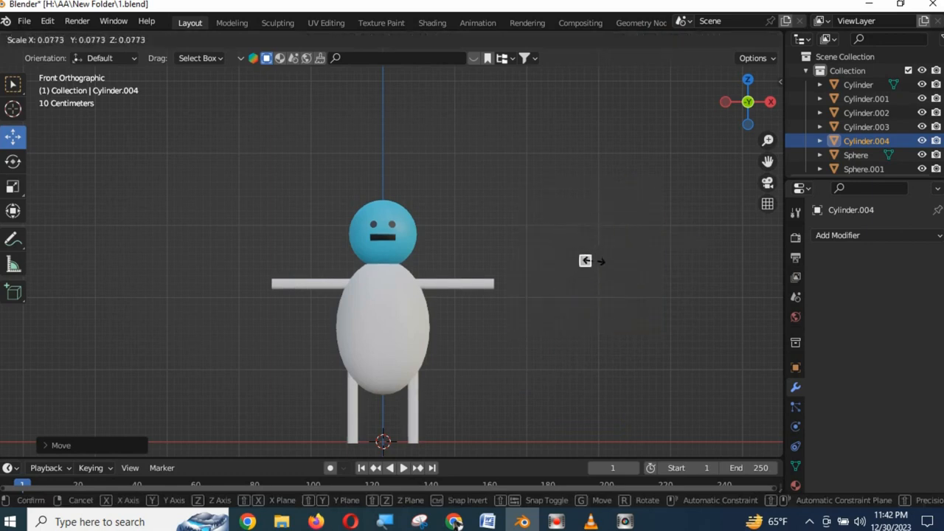
click(585, 261)
Step: Stretch the small cylinder along Z into an upright bar, and reduce its overall size slightly
key(s)
key(z)
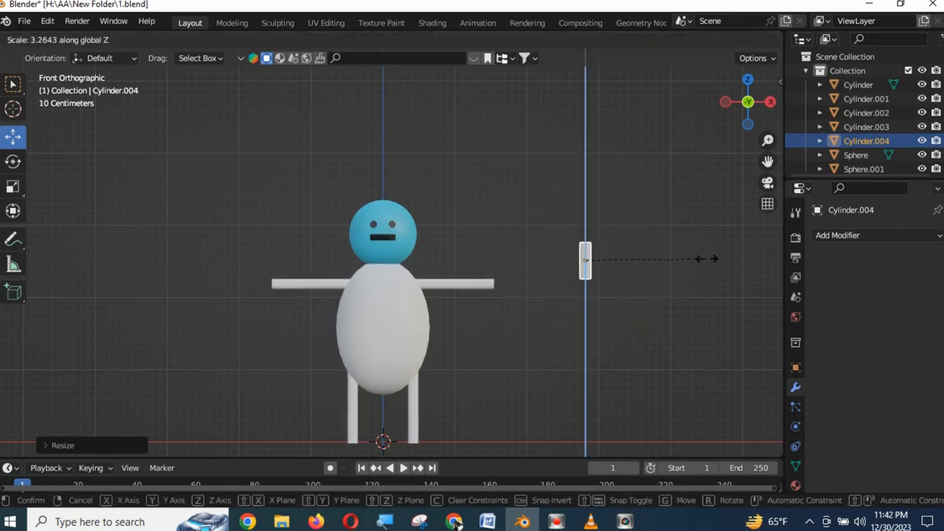
click(717, 259)
key(s)
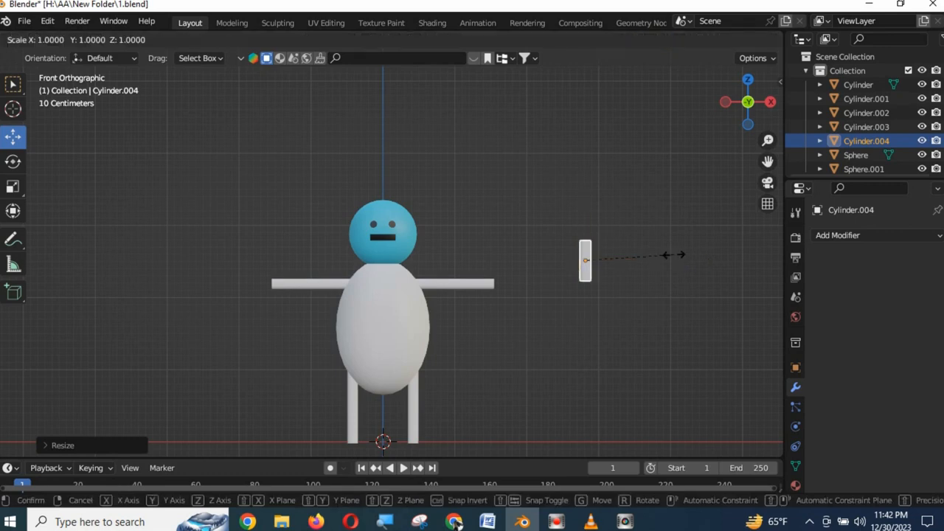
click(661, 260)
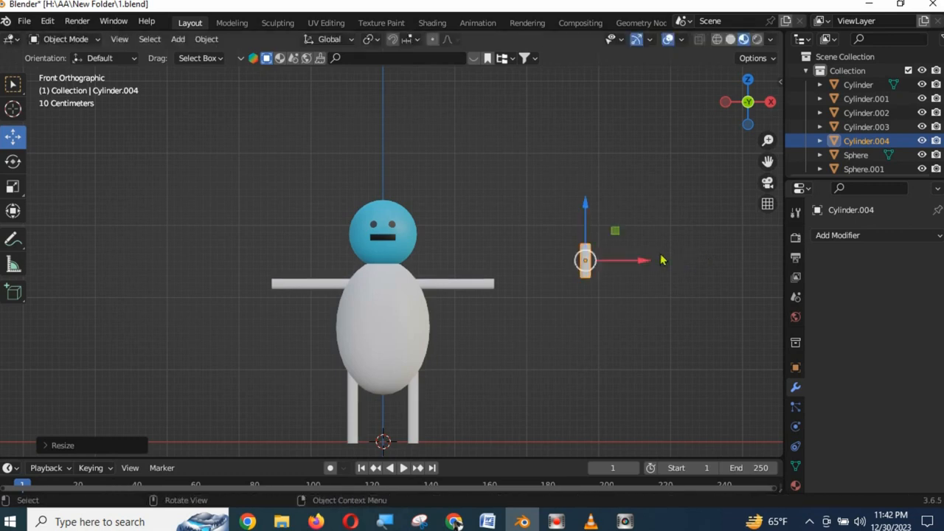
Step: Rotate the cylinder 90 degrees about the Y axis so that it lies horizontally
key(KP_Decimal)
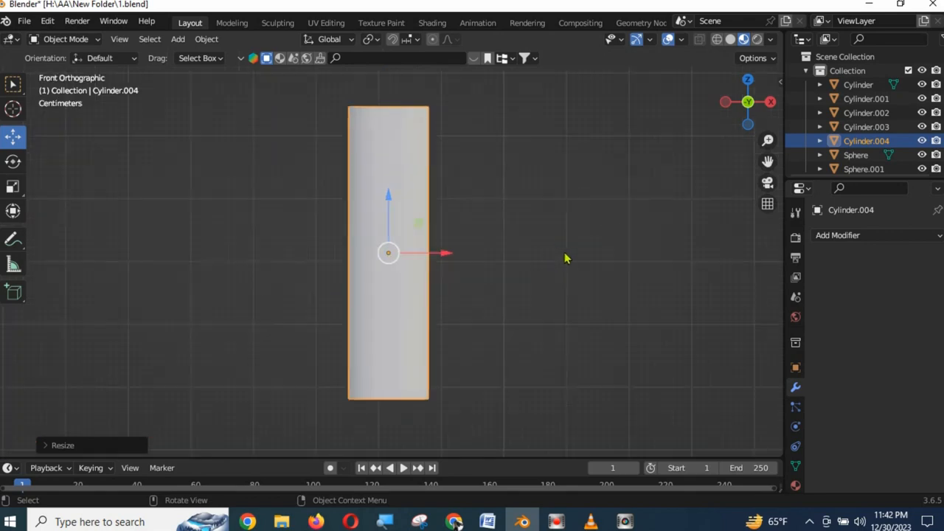
scroll(528, 244, down, 1)
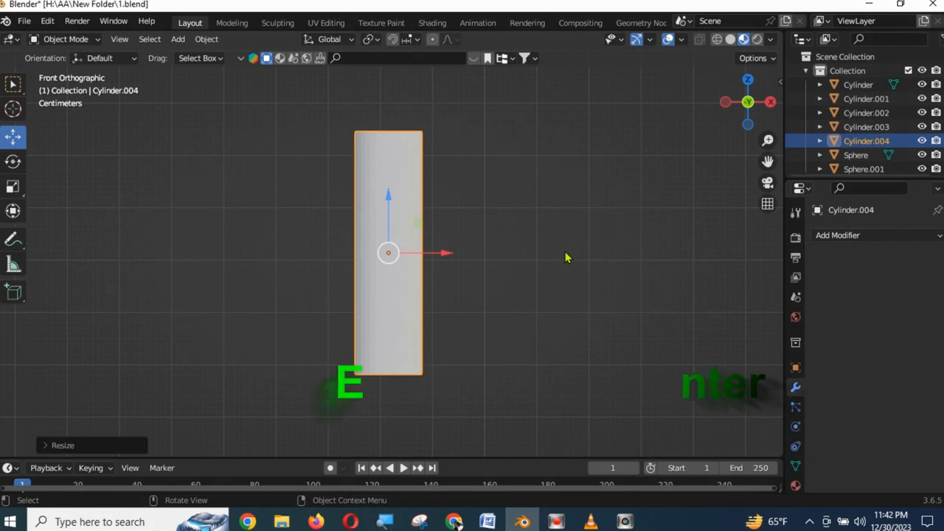
key(r)
key(y)
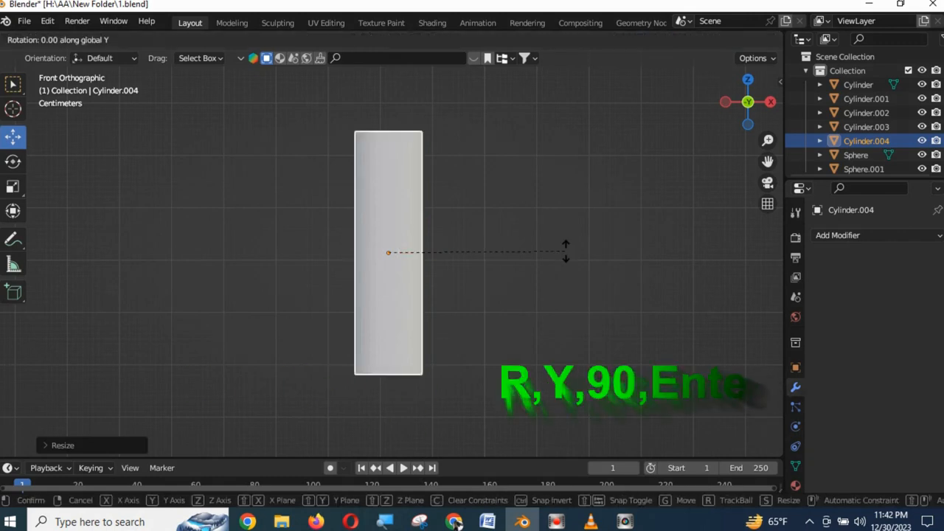
key(9)
key(0)
key(Return)
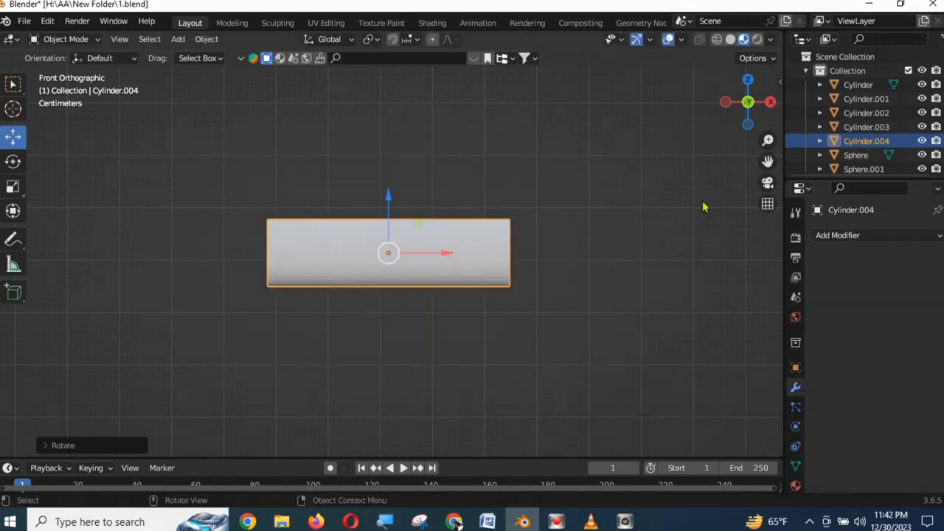
Step: Move the cylinder onto the head above the eye on the +X side, and bring it forward along Y towards the face
scroll(664, 213, down, 10)
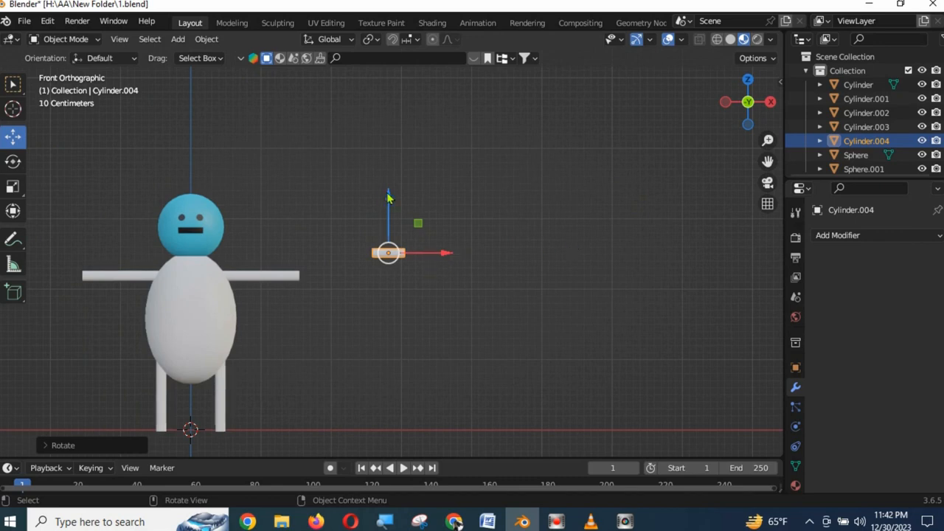
drag(389, 196, 389, 154)
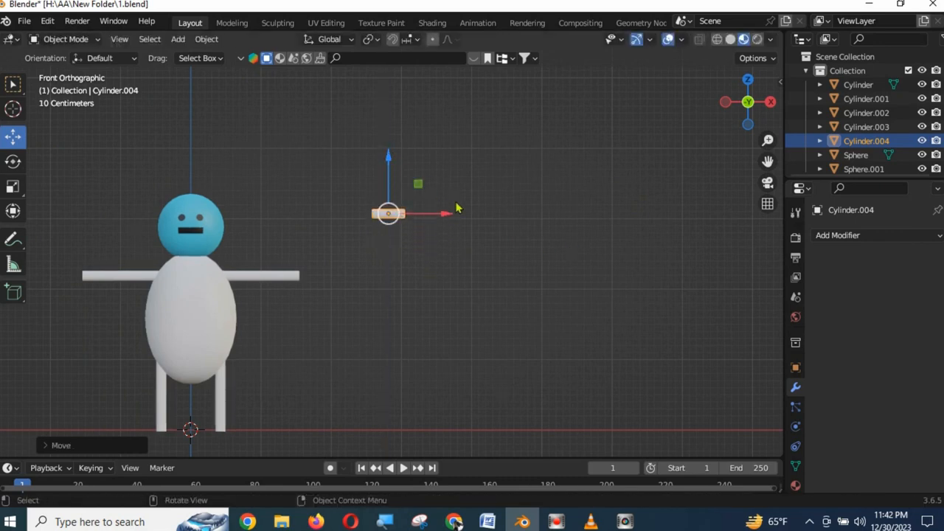
drag(448, 215, 255, 439)
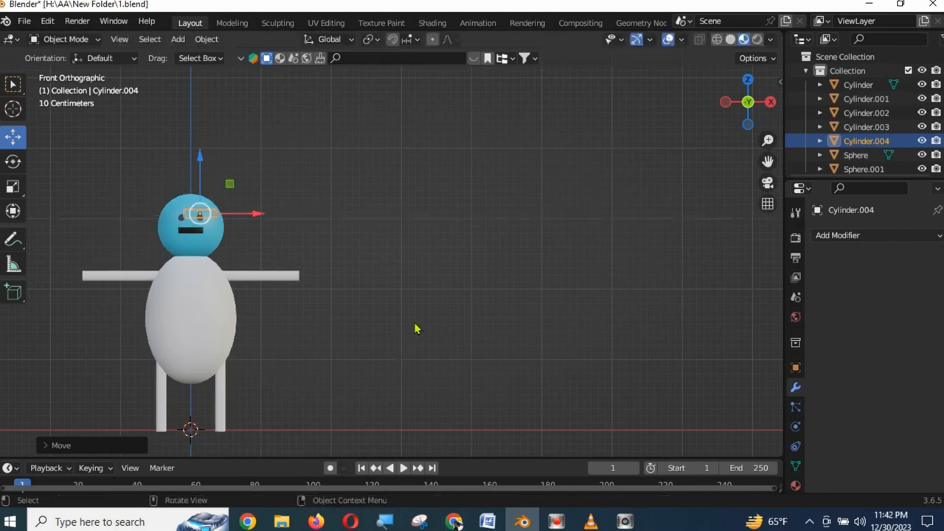
scroll(415, 329, up, 7)
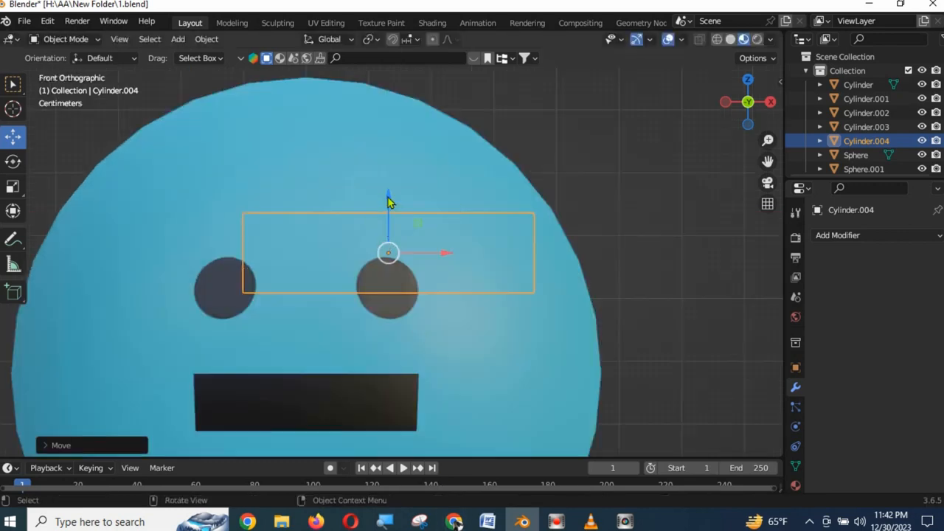
drag(390, 202, 390, 167)
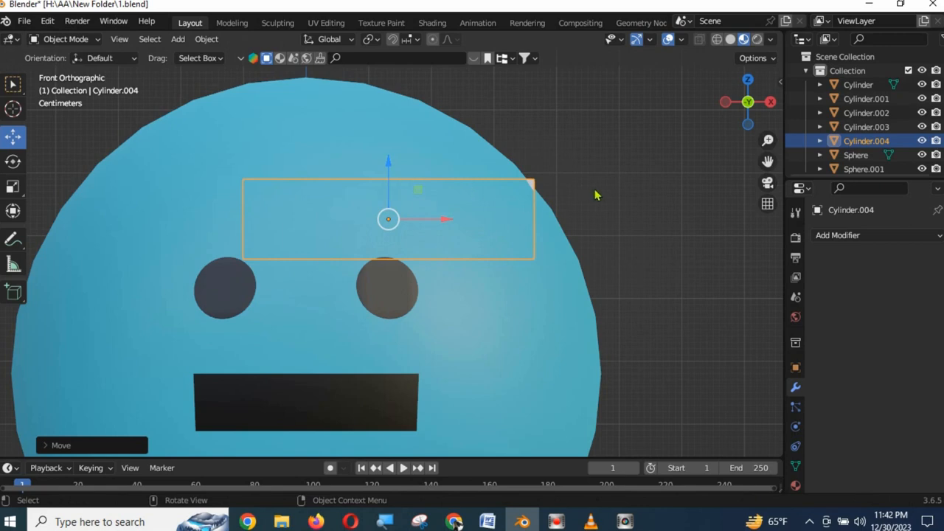
middle_drag(596, 195, 636, 246)
middle_drag(711, 232, 543, 243)
drag(461, 223, 362, 215)
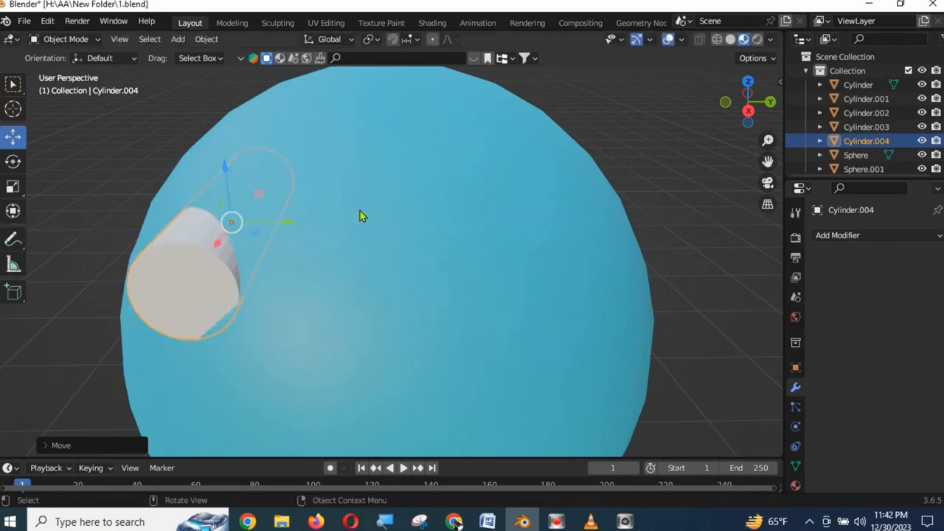
Step: Scale the cylinder down to about a third of its size and flatten it along Z to under half its height
key(KP_1)
key(s)
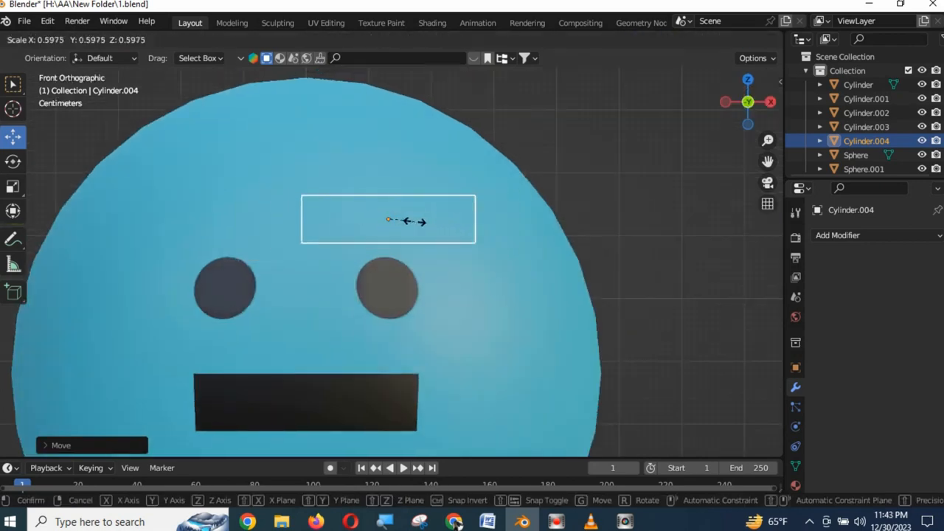
click(393, 220)
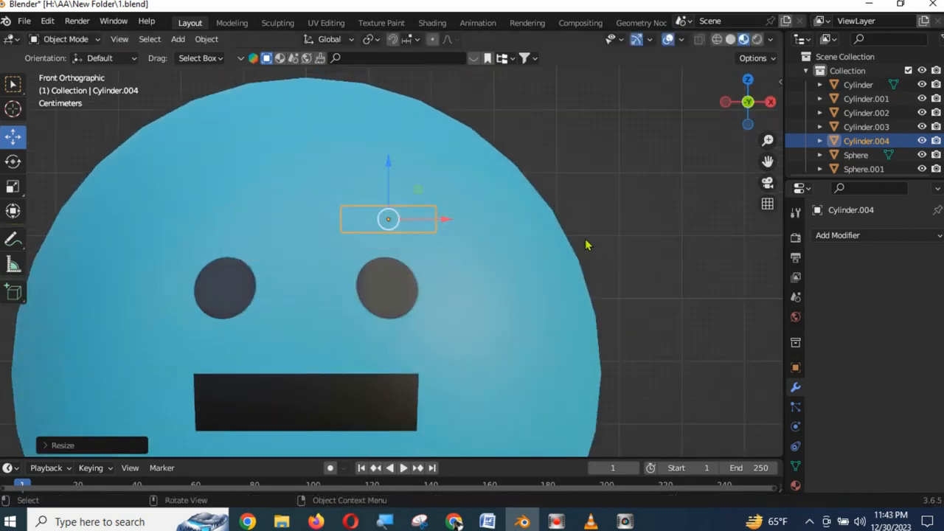
key(KP_Decimal)
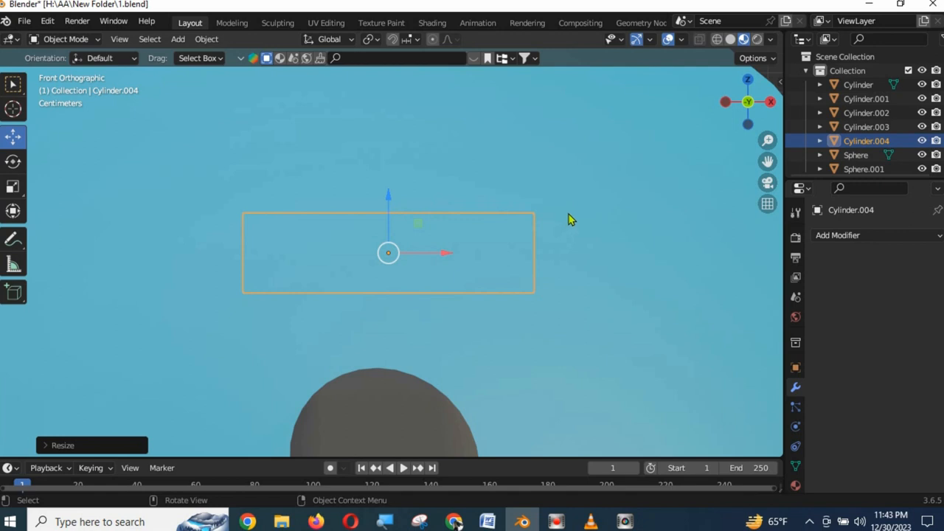
key(s)
key(z)
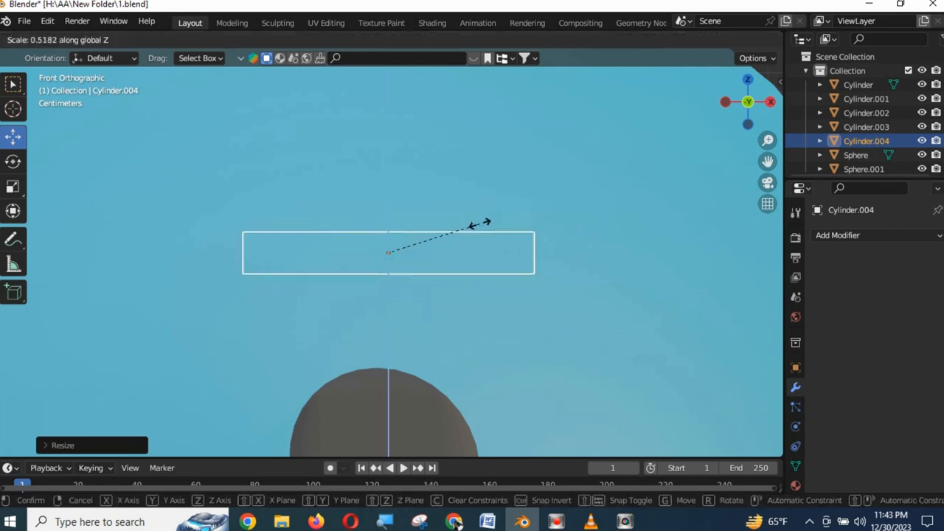
click(468, 229)
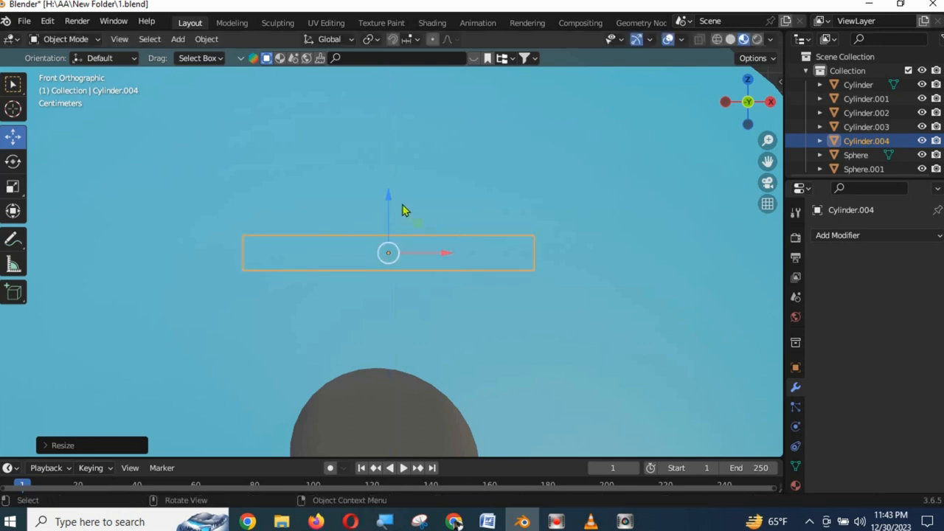
Step: Lower the cylinder to just above the eye and move it forward along Y to the head's front surface
drag(388, 196, 399, 276)
scroll(626, 275, down, 7)
middle_drag(582, 274, 433, 280)
drag(440, 273, 344, 274)
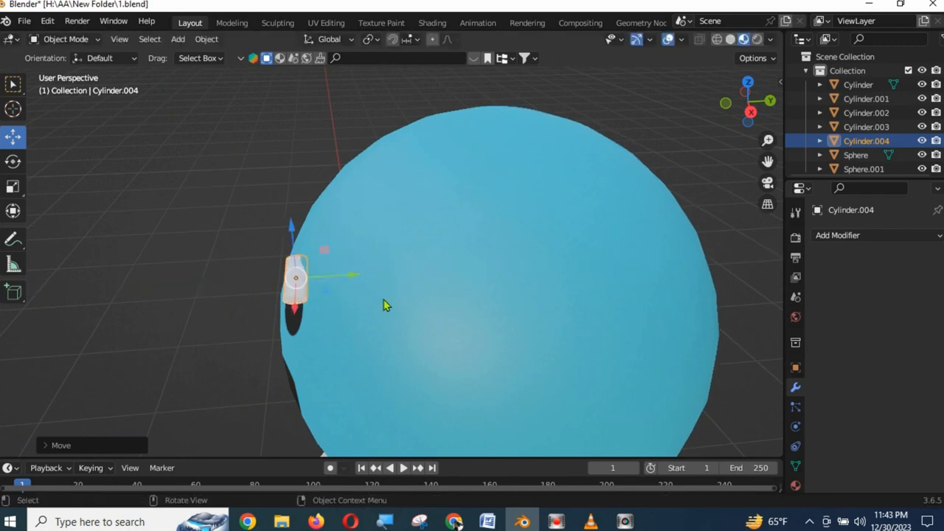
Step: Thin the eyebrow cylinder along Y to roughly half its depth
scroll(334, 318, up, 3)
middle_drag(368, 290, 399, 285)
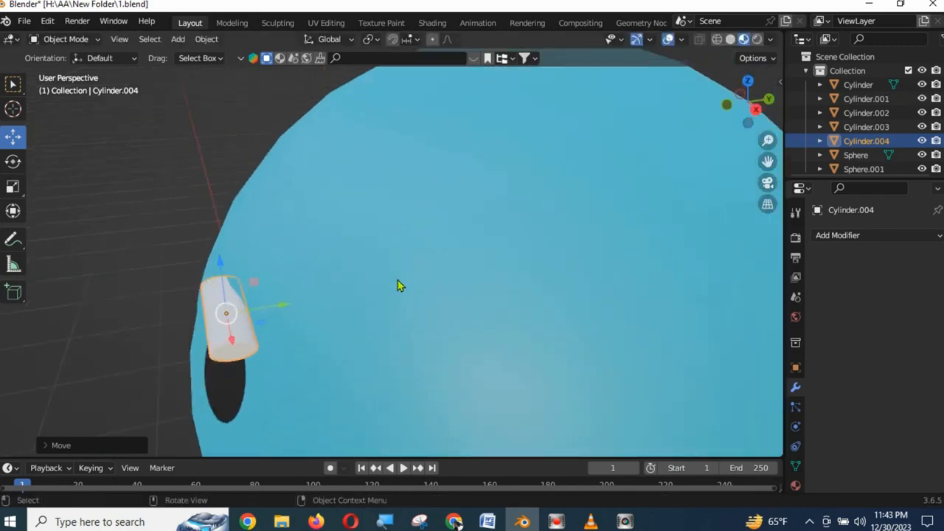
key(s)
key(y)
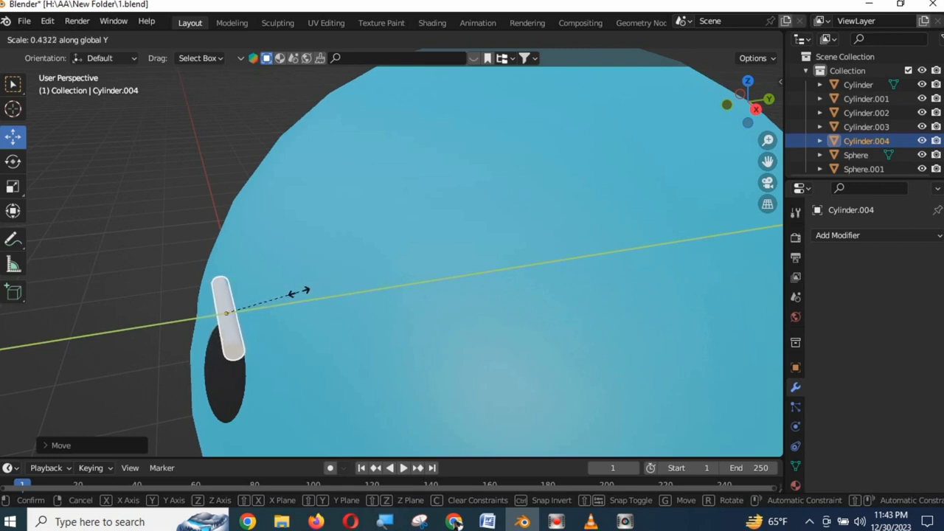
click(317, 292)
Step: Fine-tune the eyebrow's position in side view, nudging it slightly along Y and down along Z against the head surface
key(KP_1)
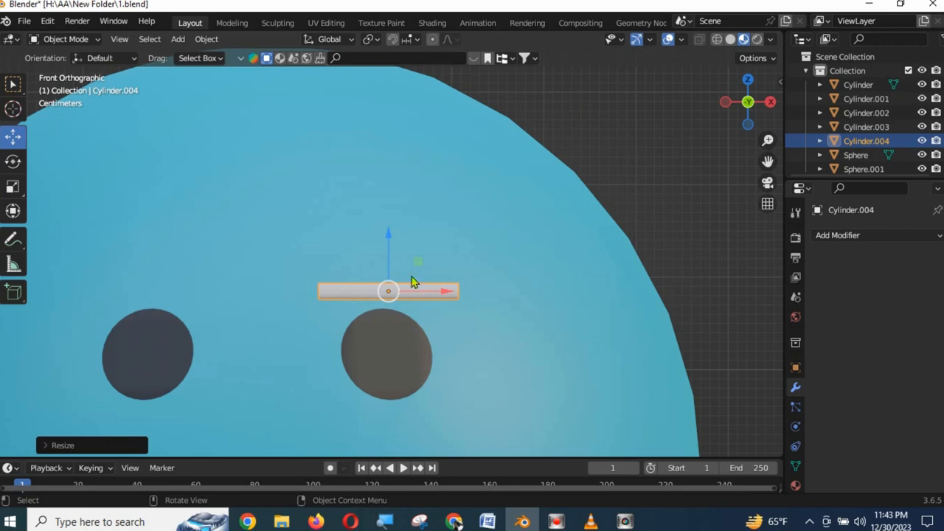
scroll(481, 258, up, 2)
scroll(481, 258, down, 2)
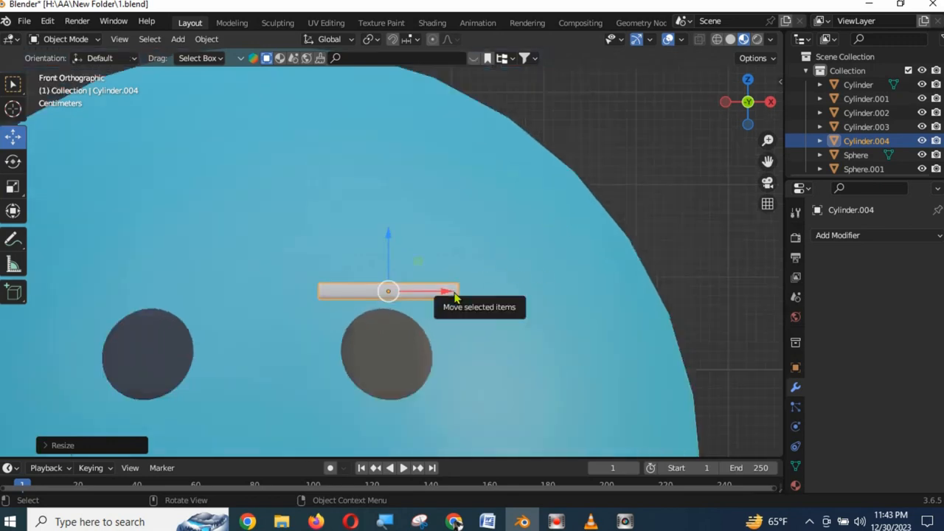
key(KP_3)
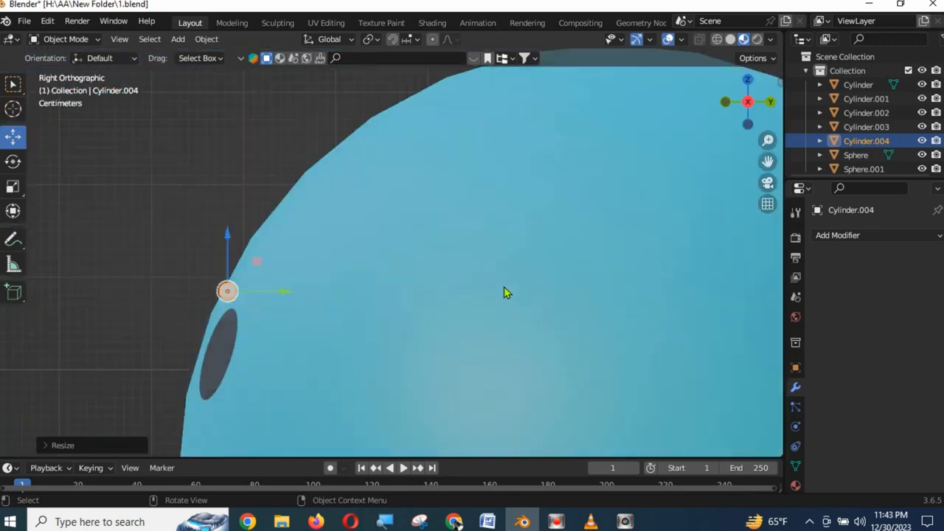
drag(289, 296, 290, 293)
drag(231, 243, 231, 246)
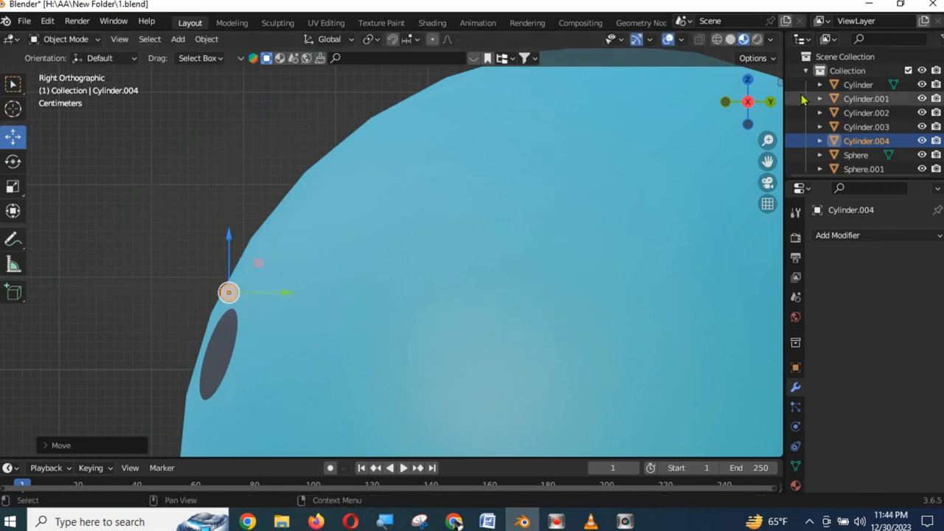
Step: Scale the eyebrow slightly thinner along Y and check its fit on the head at an angle
key(KP_1)
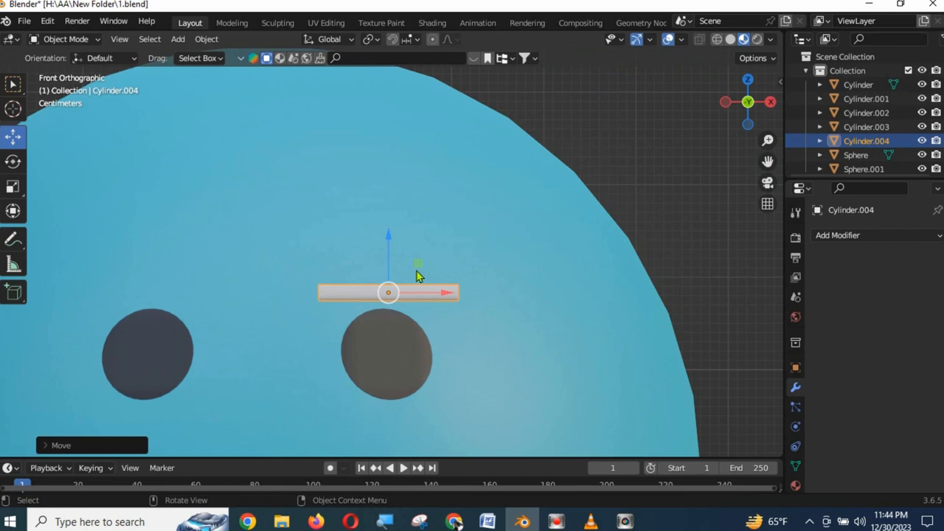
scroll(417, 275, up, 2)
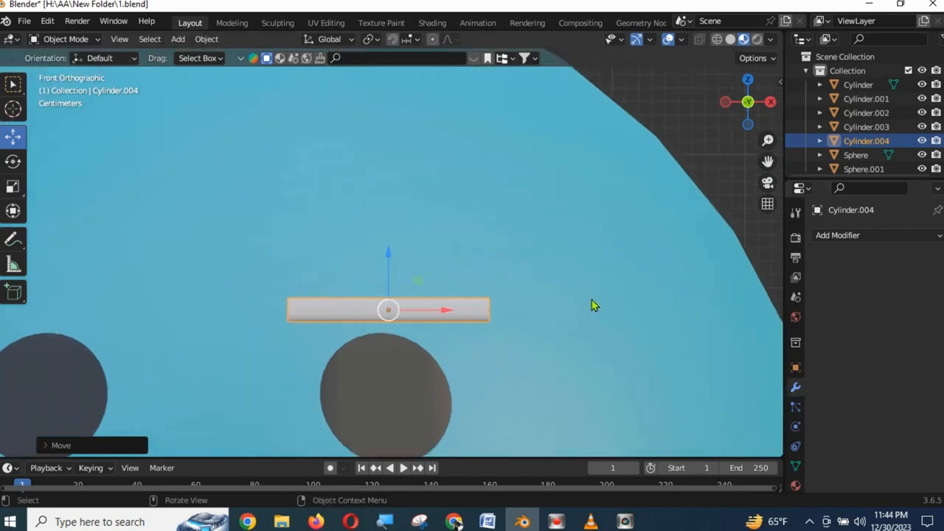
key(s)
key(y)
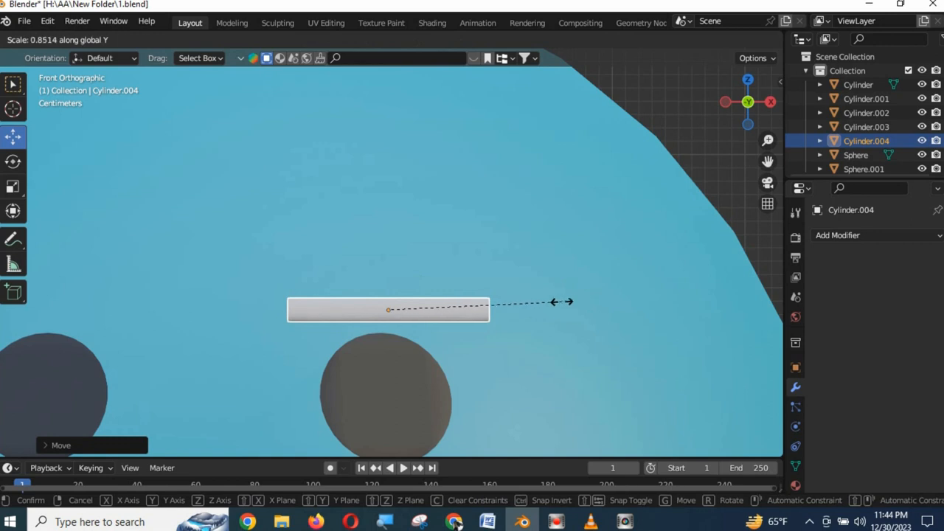
click(550, 296)
middle_drag(541, 293, 539, 343)
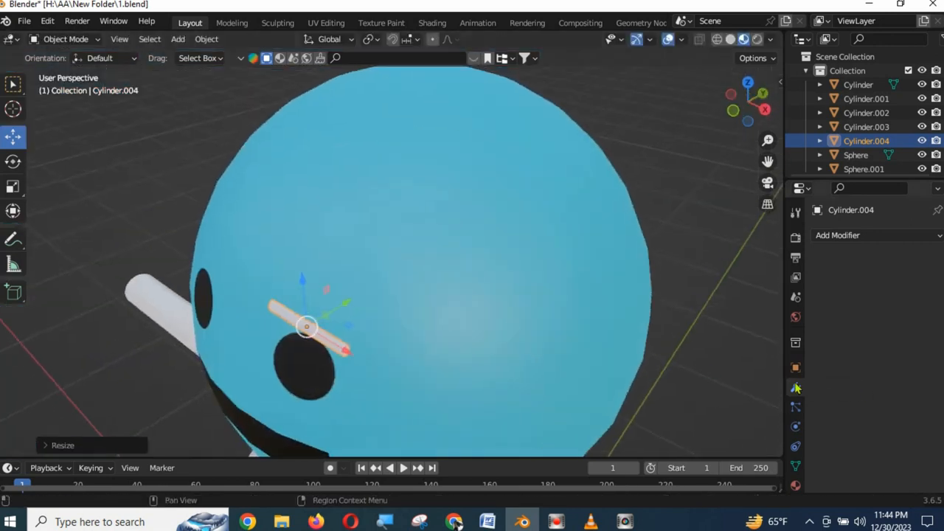
Step: Add a Bevel modifier to the eyebrow cylinder with 27 segments and an amount of 0.98 m
click(838, 235)
click(658, 292)
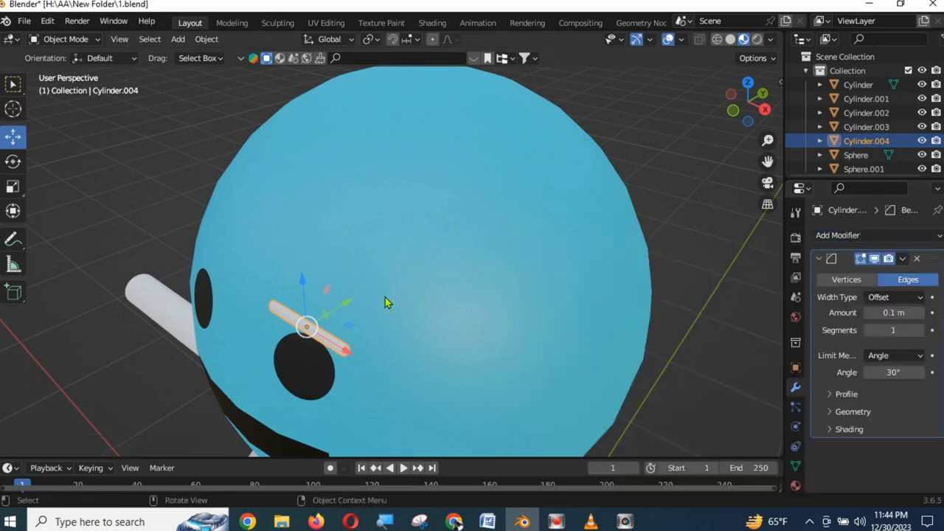
drag(886, 330, 923, 331)
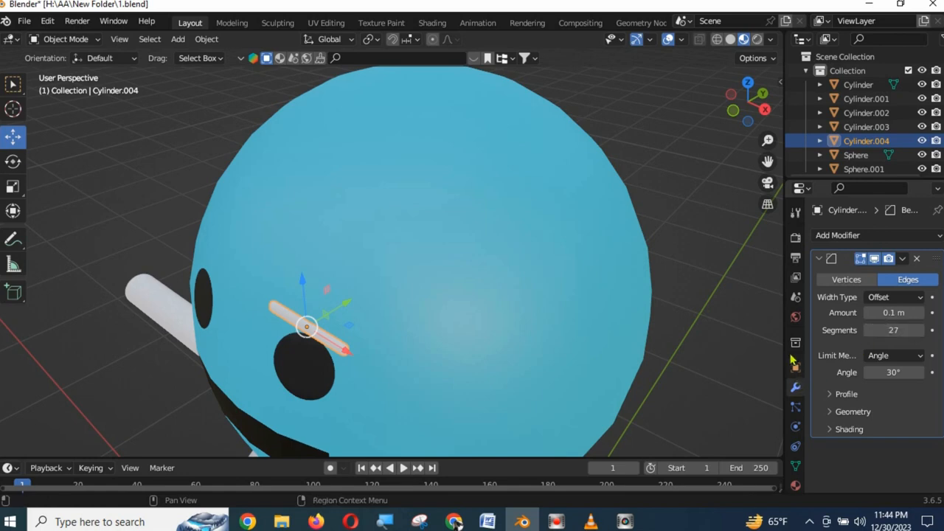
scroll(589, 322, up, 3)
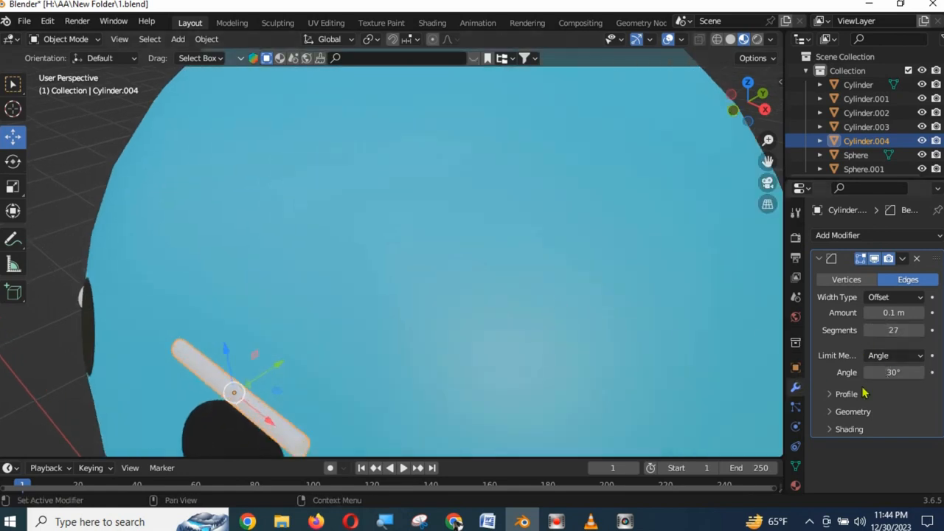
drag(889, 312, 933, 313)
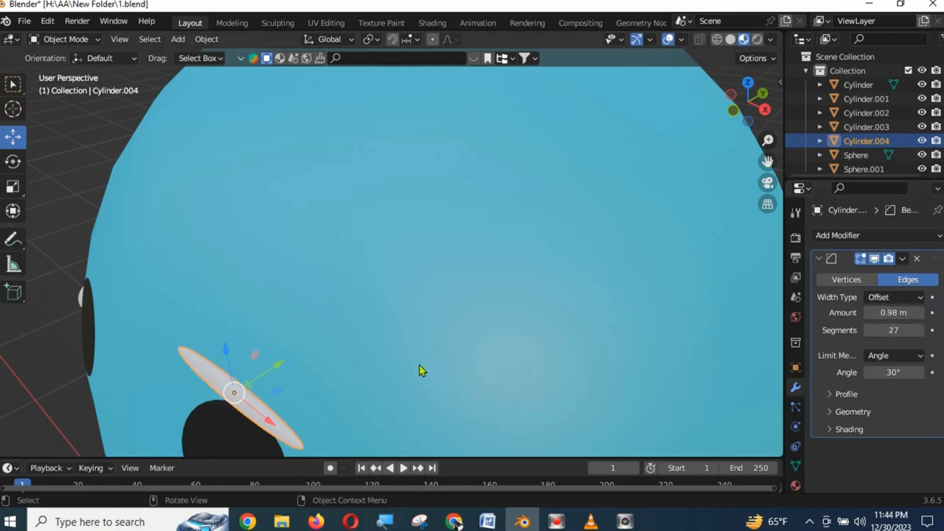
Step: Flatten the eyebrow along Z to roughly half its height and scale it down slightly overall in front view
mouse_move(421, 371)
shift+middle_down()
mouse_move(514, 226)
mouse_move(449, 276)
mouse_move(516, 305)
mouse_move(517, 270)
mouse_move(413, 312)
mouse_move(423, 313)
shift+middle_up()
key(s)
key(z)
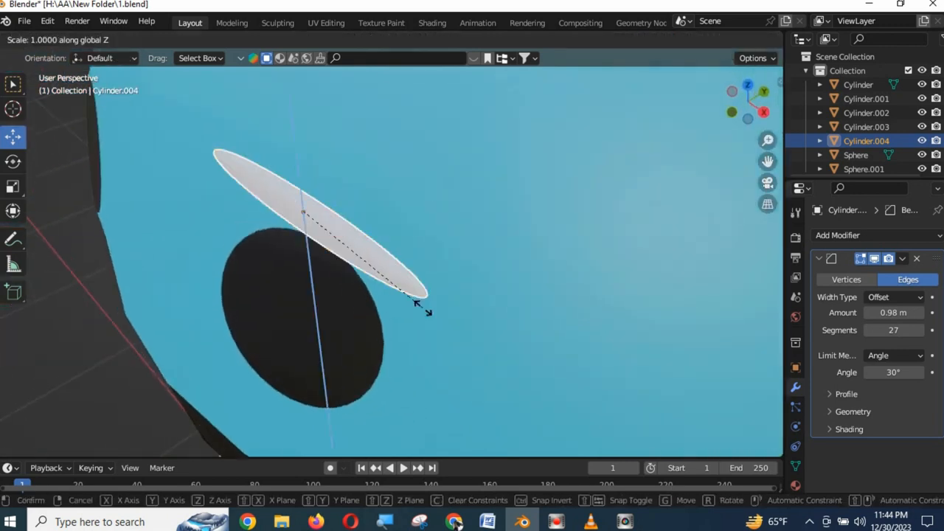
click(366, 257)
key(KP_1)
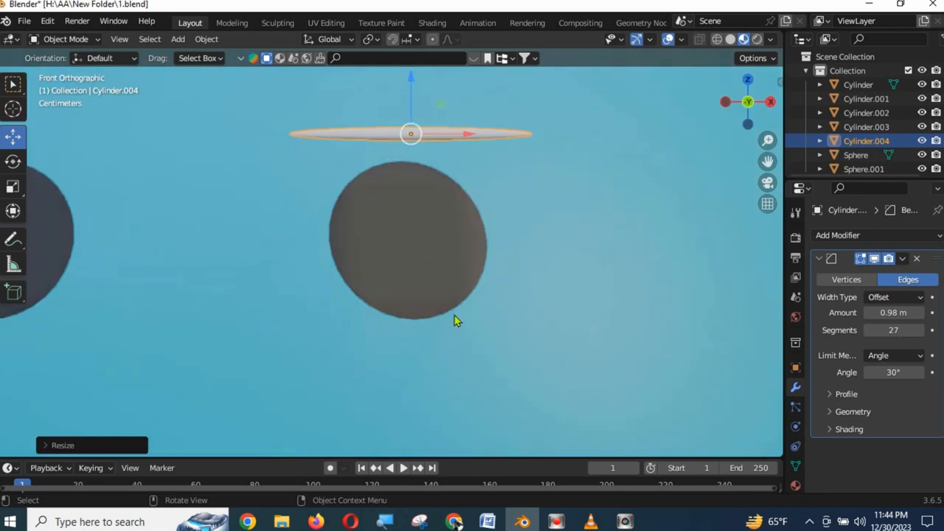
scroll(480, 189, down, 1)
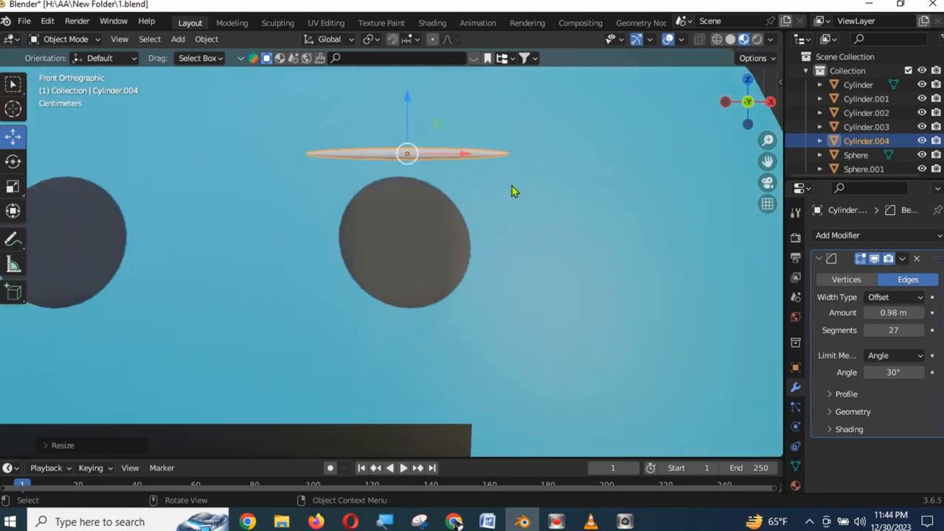
key(s)
click(502, 188)
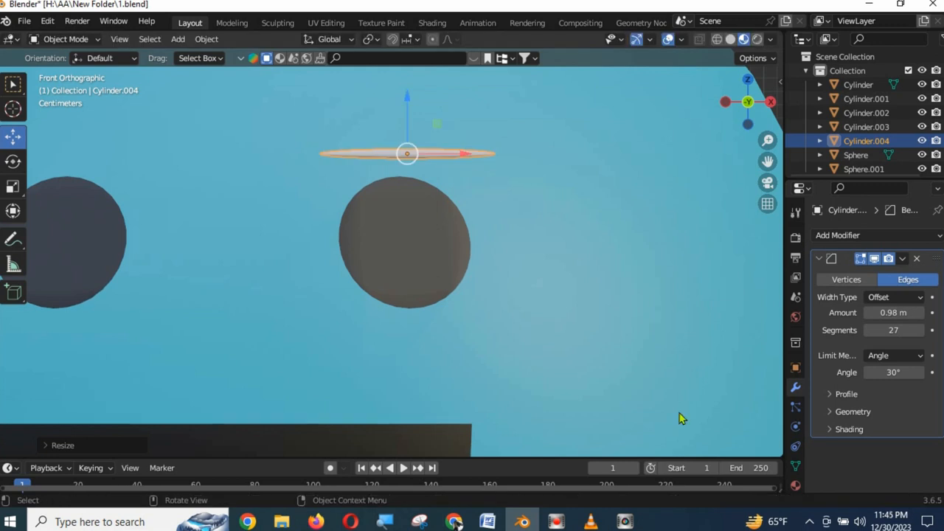
Step: Assign the existing black material Material.002 to the eyebrow and check how it looks on the face
click(795, 485)
click(821, 295)
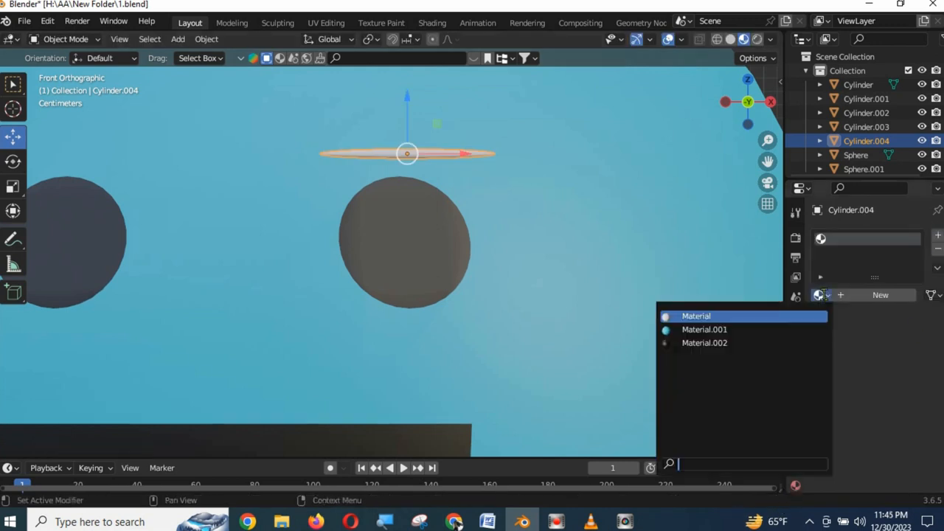
click(732, 343)
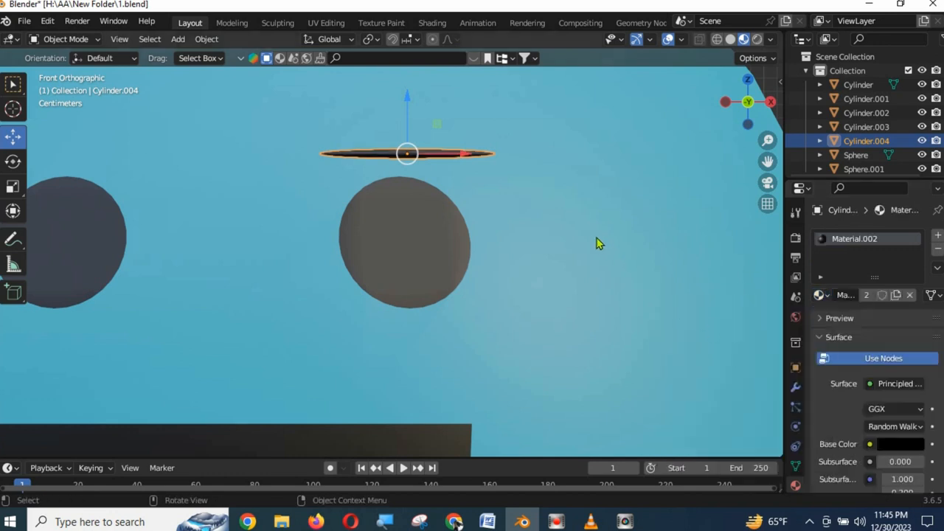
scroll(583, 237, down, 2)
scroll(564, 264, down, 5)
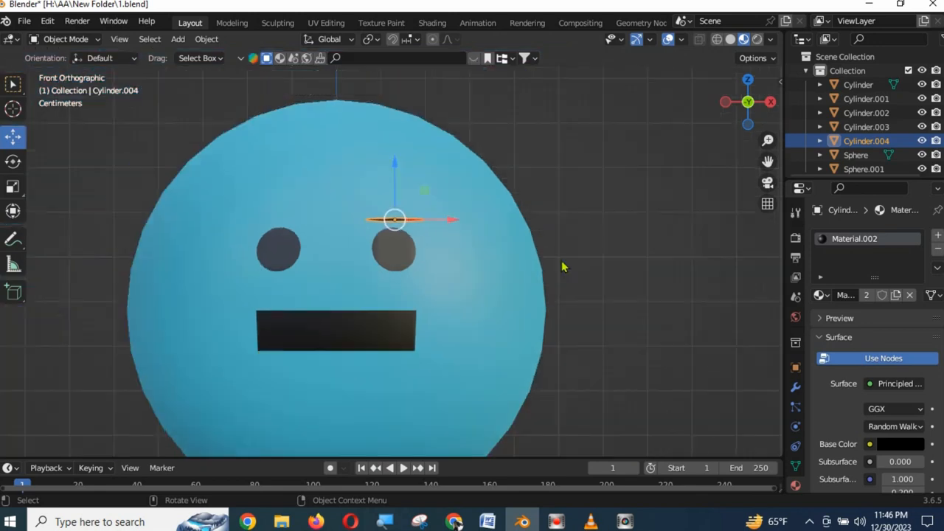
scroll(494, 261, up, 4)
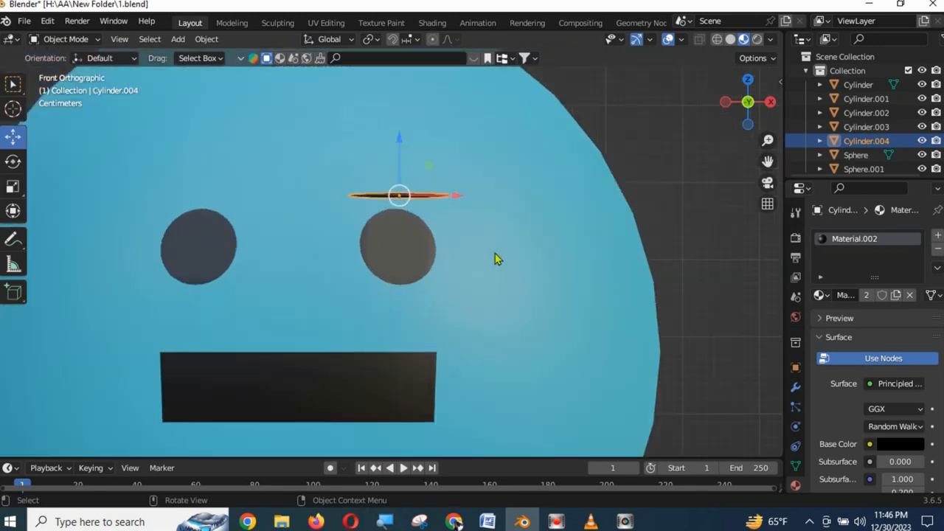
Step: Apply the eyebrow's Bevel modifier
click(795, 387)
click(903, 259)
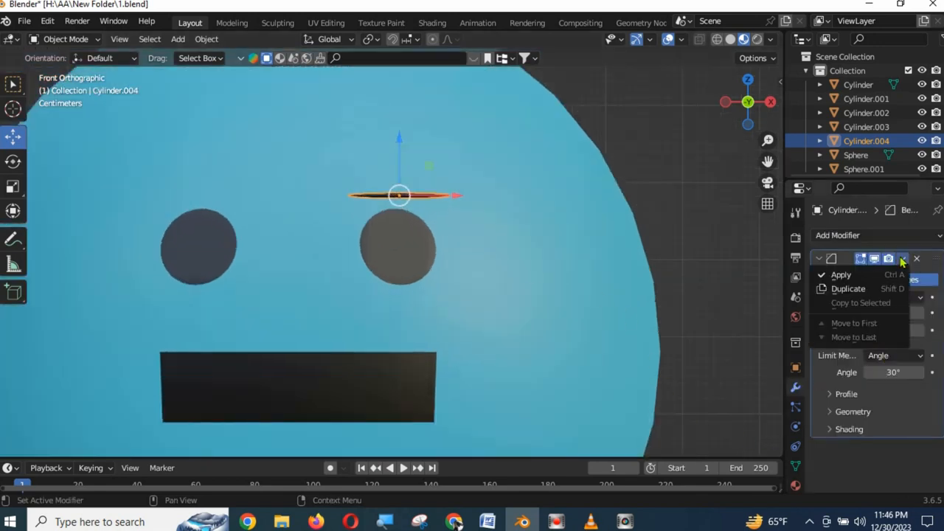
click(845, 275)
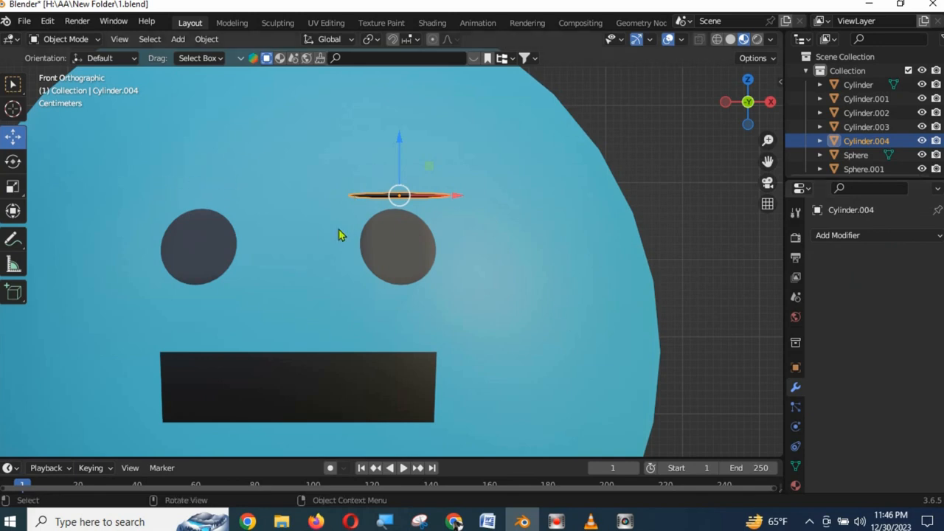
Step: Set the eyebrow's origin to the 3D cursor at the character's feet
scroll(351, 236, down, 7)
scroll(393, 238, up, 3)
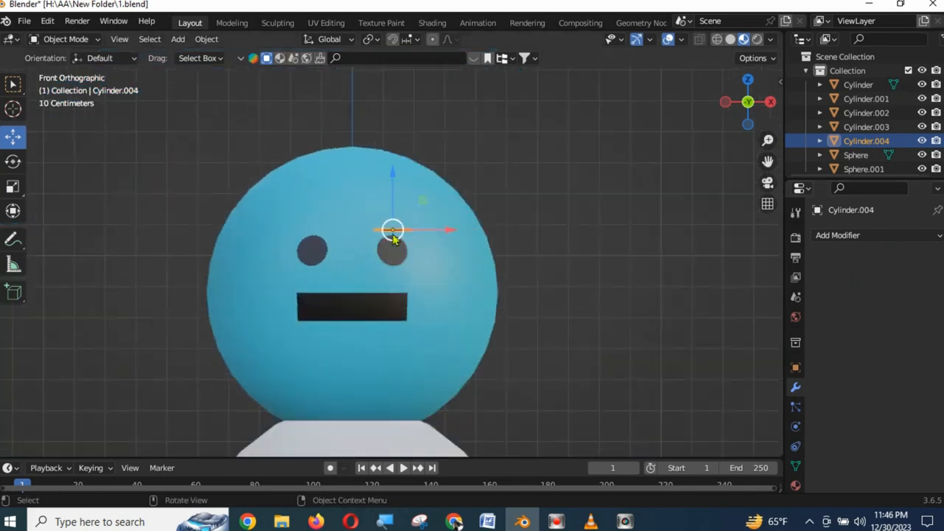
scroll(416, 325, down, 4)
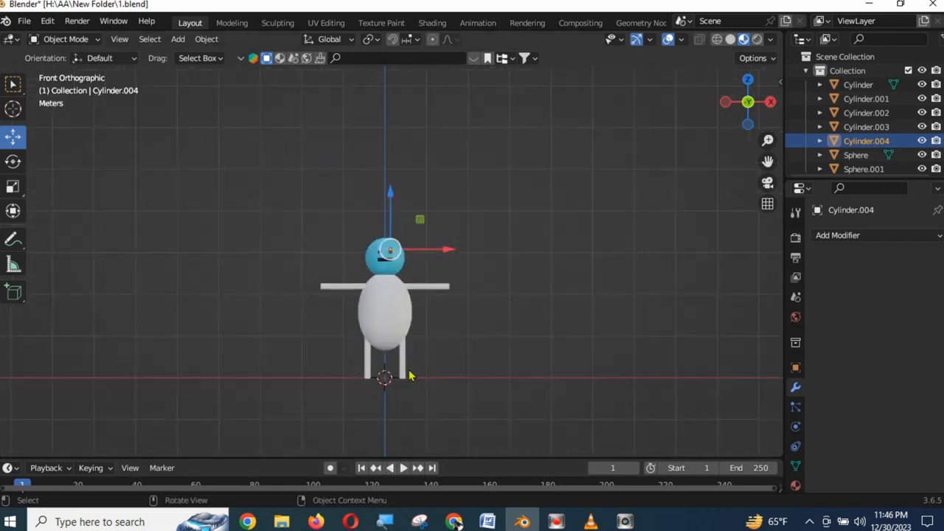
scroll(389, 247, up, 4)
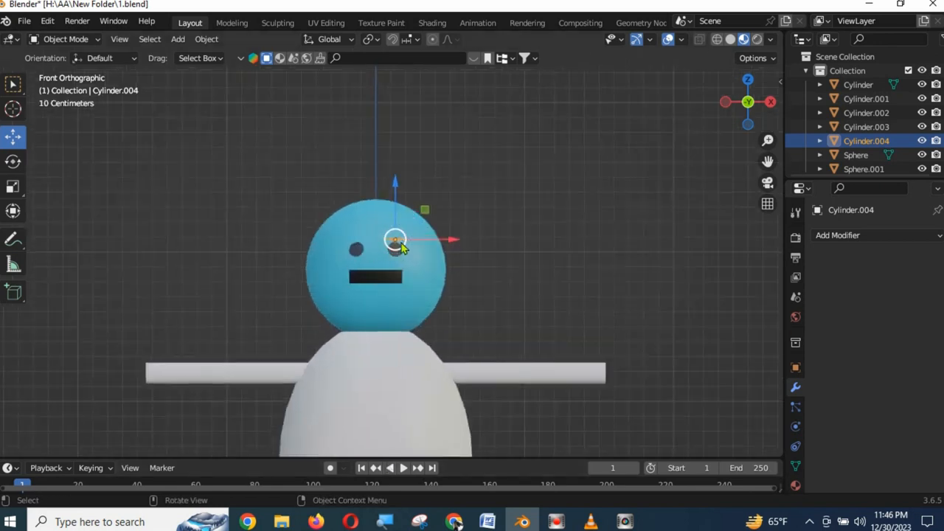
click(206, 38)
mouse_move(237, 71)
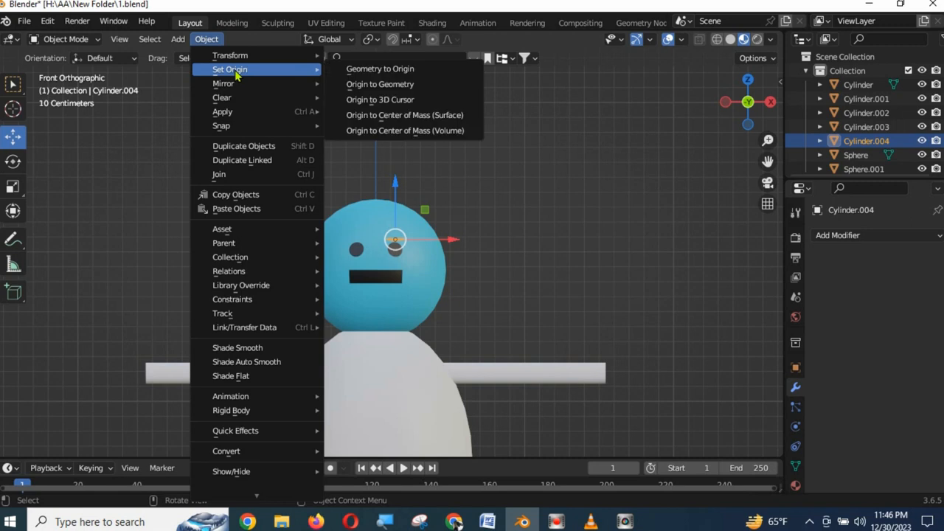
click(402, 103)
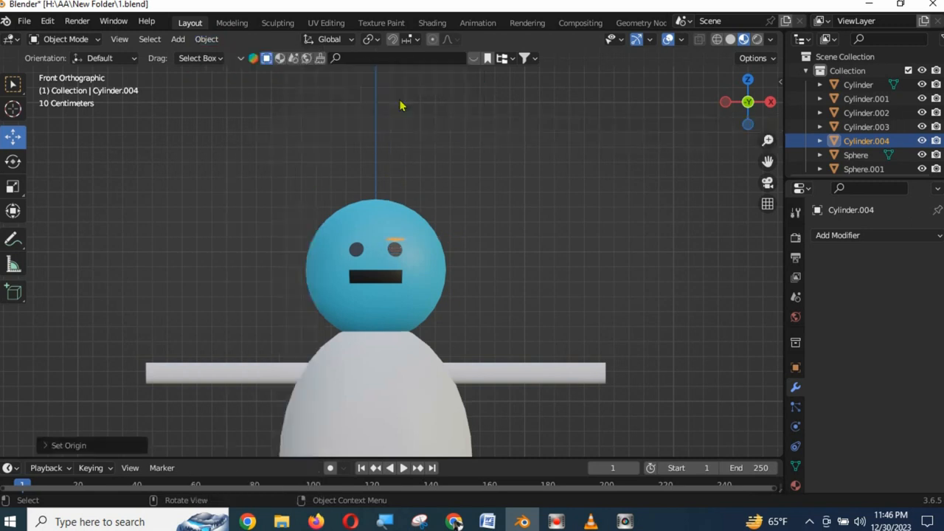
Step: Duplicate the eyebrow in place without moving the copy
scroll(489, 228, down, 3)
shift+middle_drag(489, 228, 512, 79)
scroll(464, 286, up, 3)
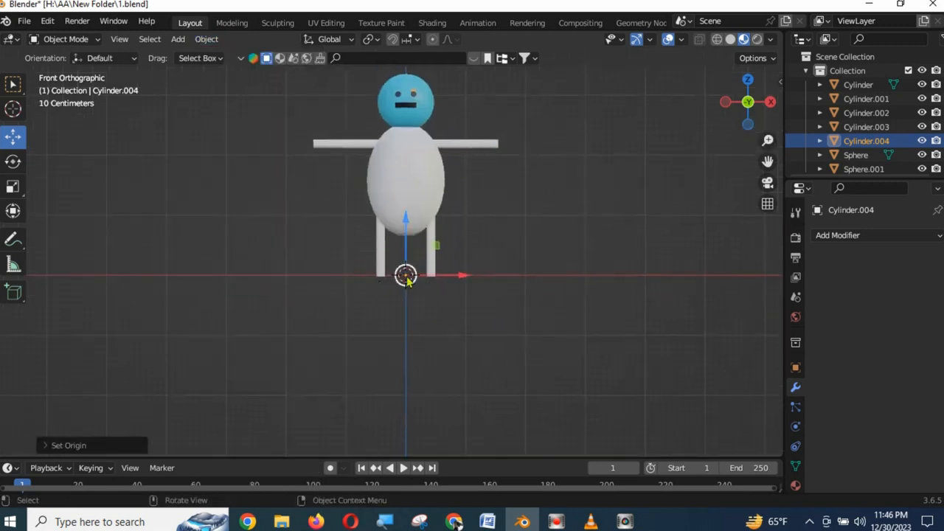
shift+middle_drag(465, 286, 481, 375)
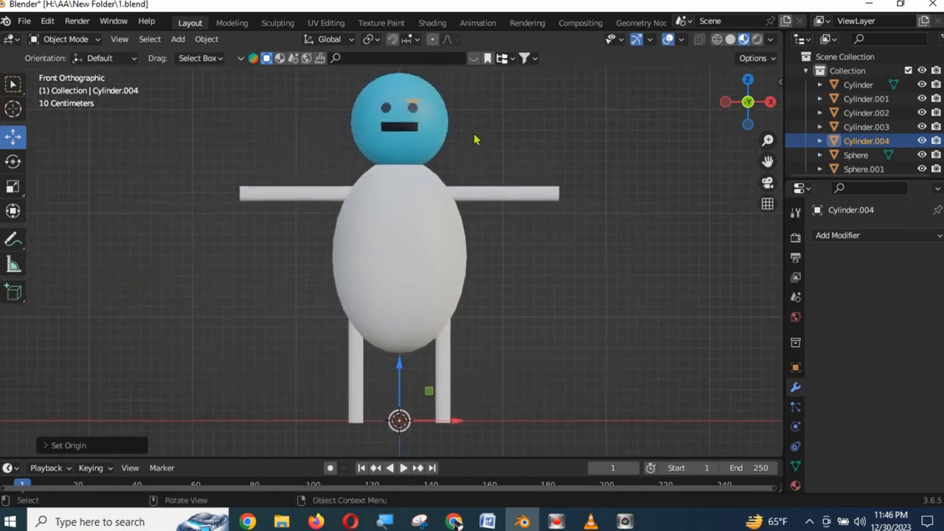
scroll(494, 216, up, 3)
shift+middle_drag(495, 217, 480, 354)
scroll(484, 160, up, 1)
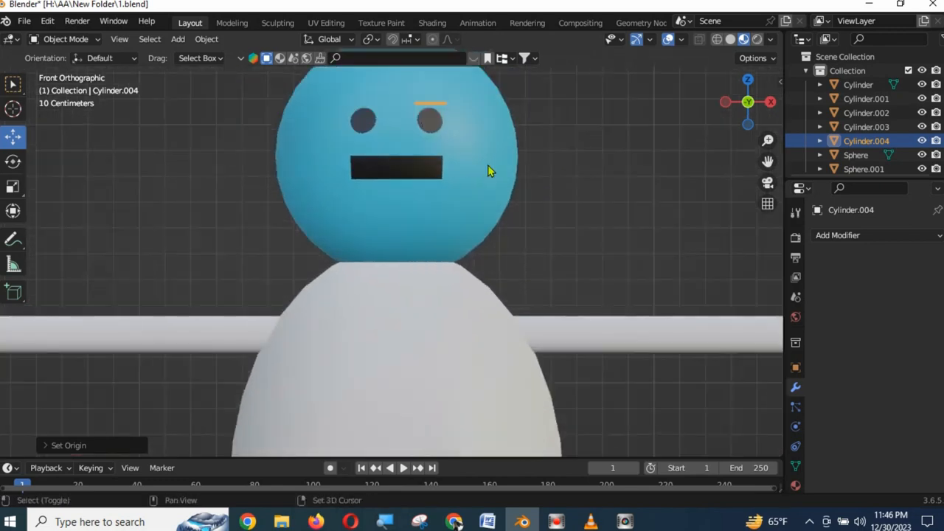
key(shift+d)
right_click(585, 198)
shift+middle_drag(585, 196, 564, 323)
scroll(534, 249, up, 5)
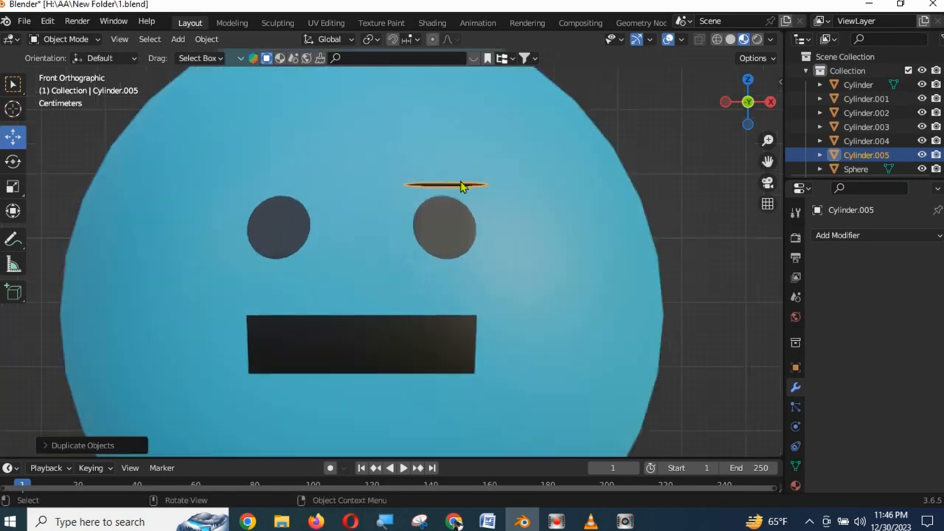
Step: Mirror the duplicated eyebrow across global X so it sits above the other eye
click(201, 40)
mouse_move(216, 86)
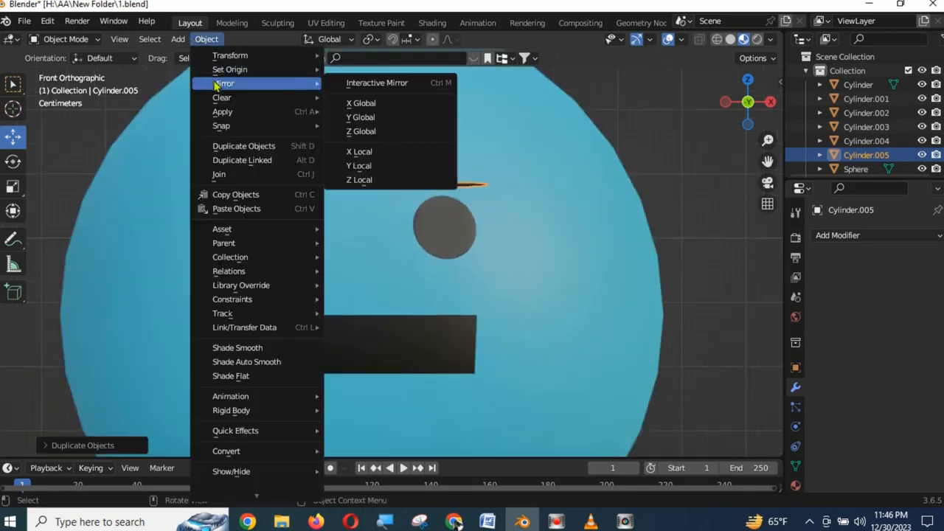
click(377, 105)
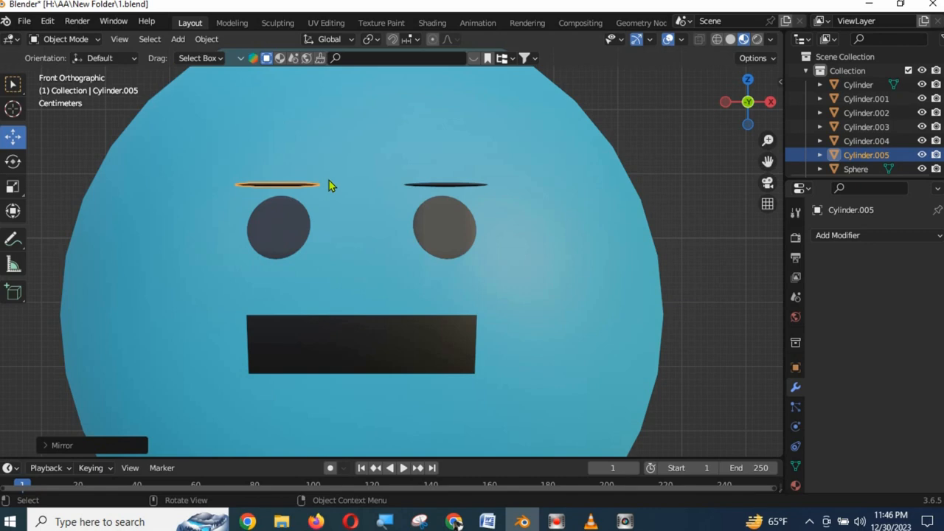
key(r)
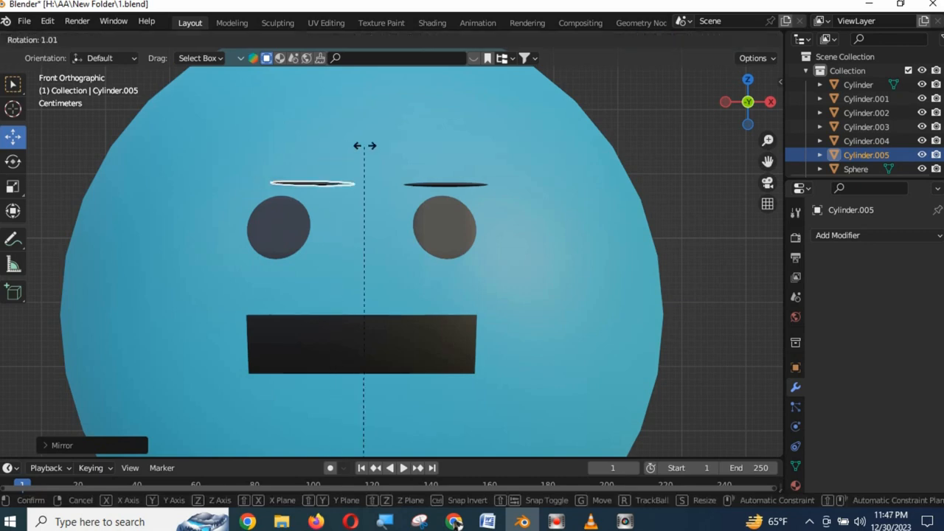
key(Escape)
scroll(413, 219, down, 6)
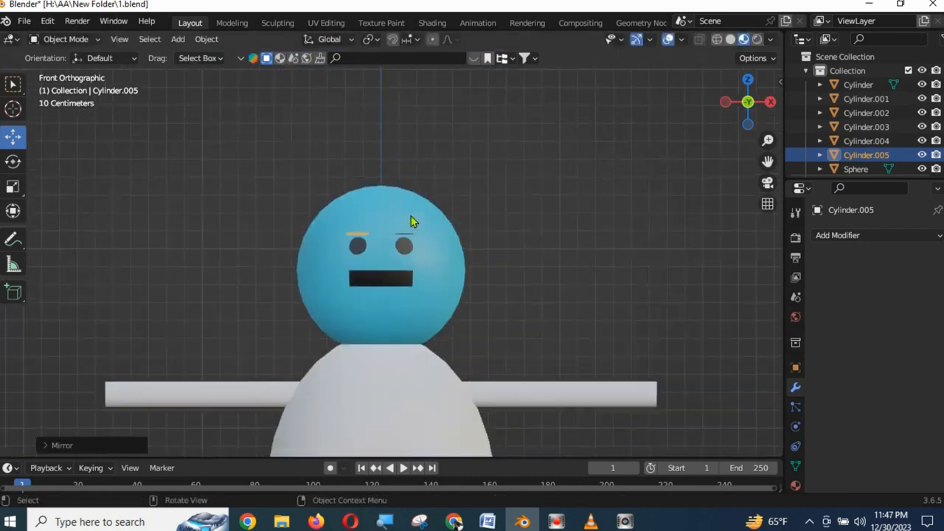
shift+scroll(376, 455, down, 5)
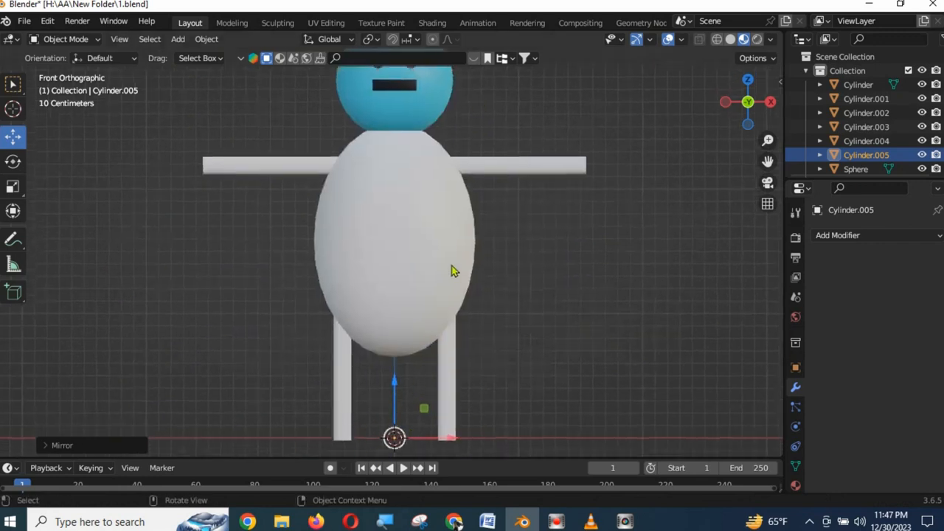
scroll(453, 271, down, 1)
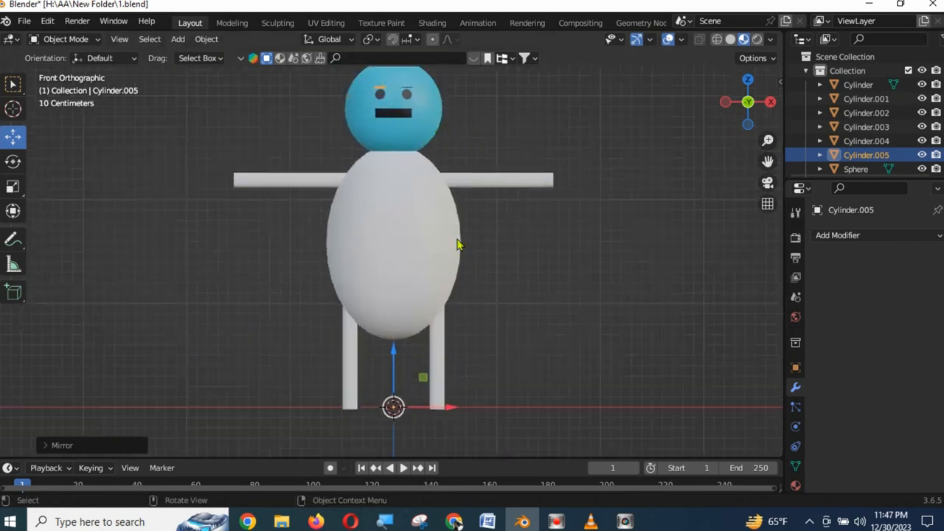
scroll(347, 125, up, 6)
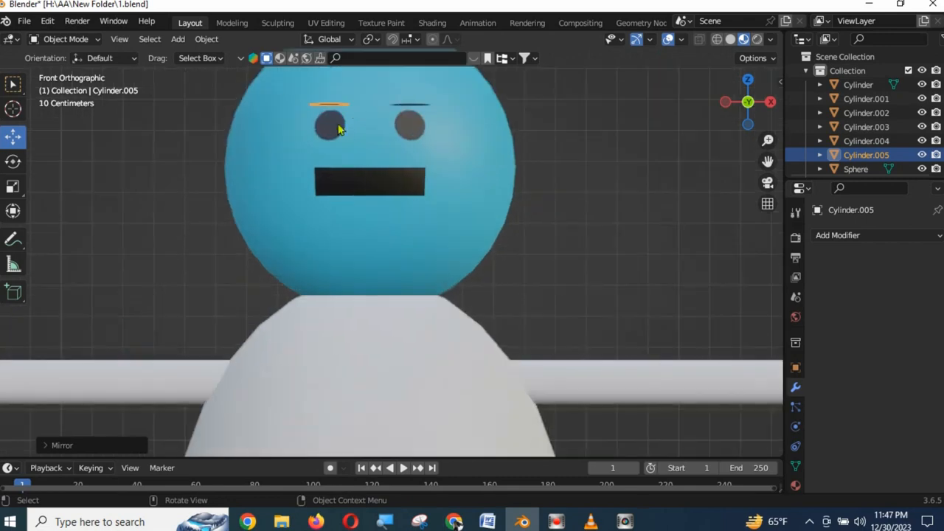
Step: Set the mirrored eyebrow's origin to its own geometry
click(207, 38)
mouse_move(221, 72)
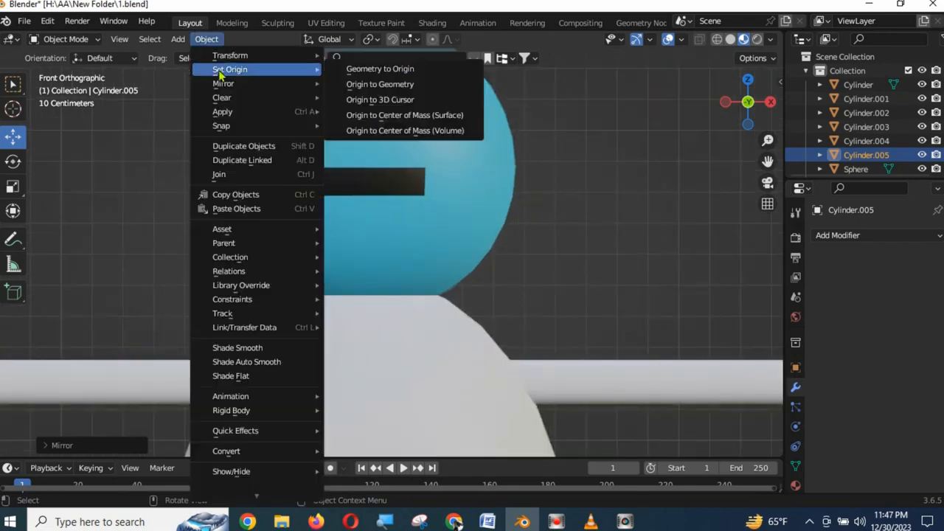
click(401, 89)
shift+middle_drag(401, 180, 402, 234)
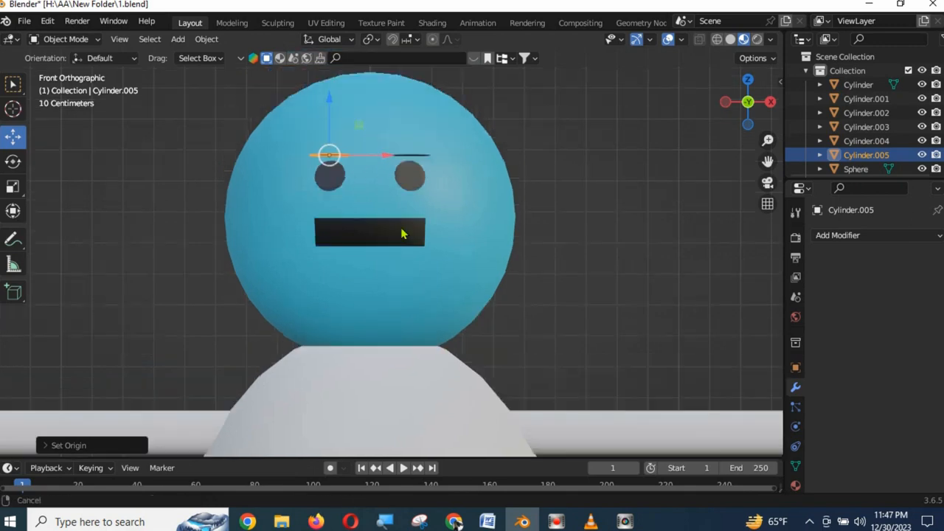
Step: Select the original eyebrow above the other eye and set its origin to its geometry
scroll(407, 211, up, 4)
click(443, 105)
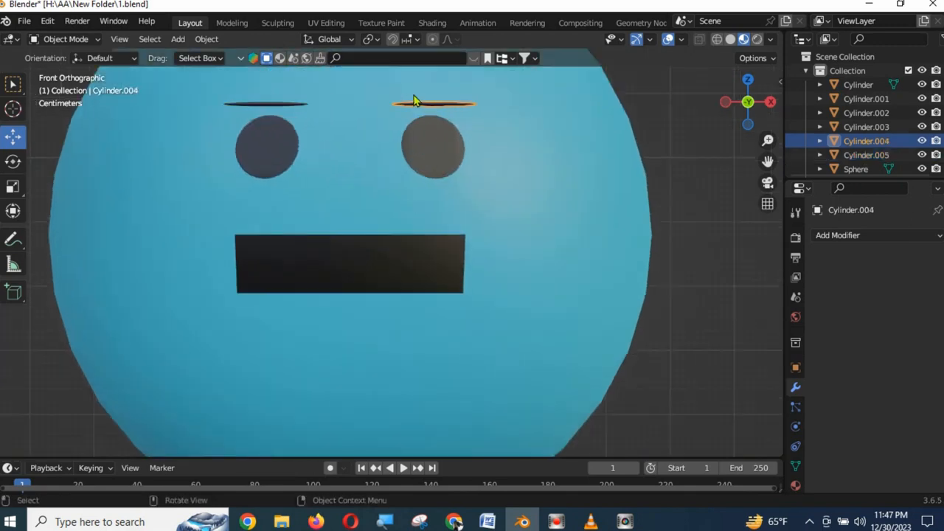
click(207, 39)
mouse_move(229, 69)
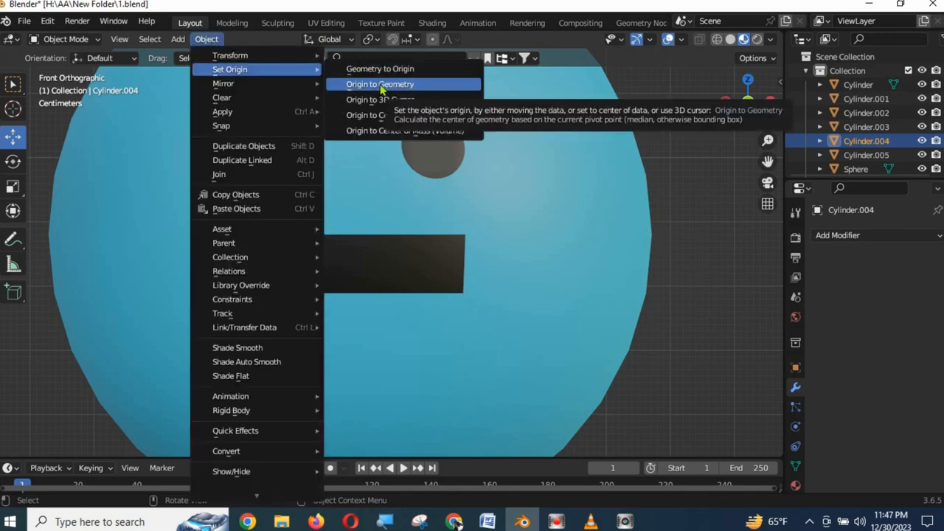
click(387, 85)
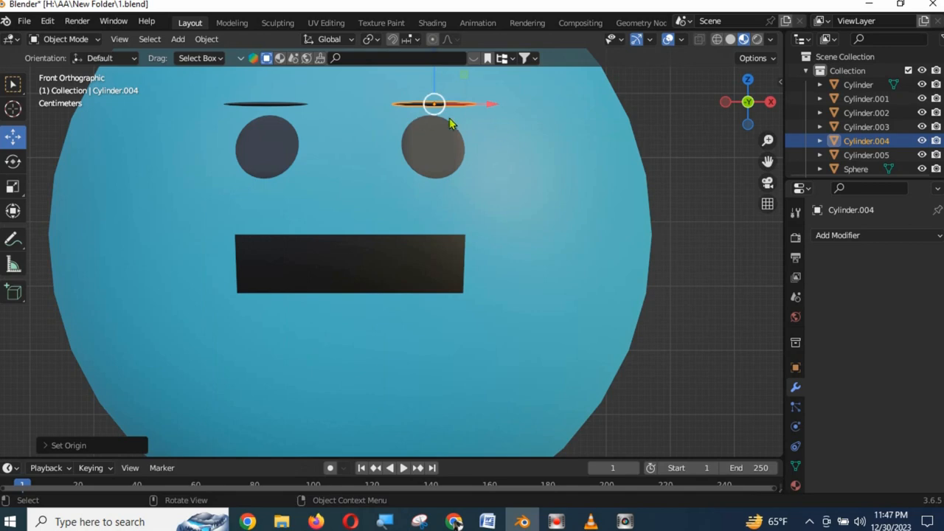
Step: Rotate the original eyebrow in the front view by -14.4° so its inner end slants down towards the face's centre
shift+middle_drag(491, 177, 494, 297)
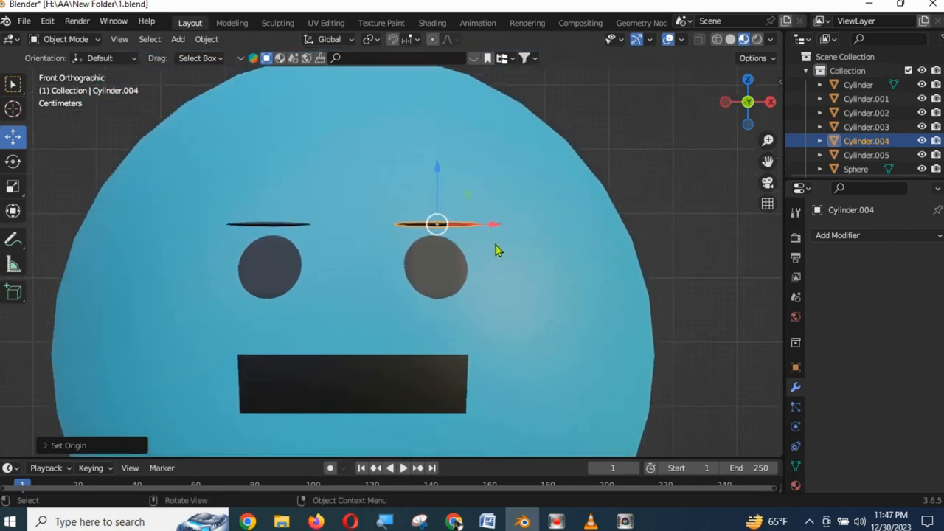
key(r)
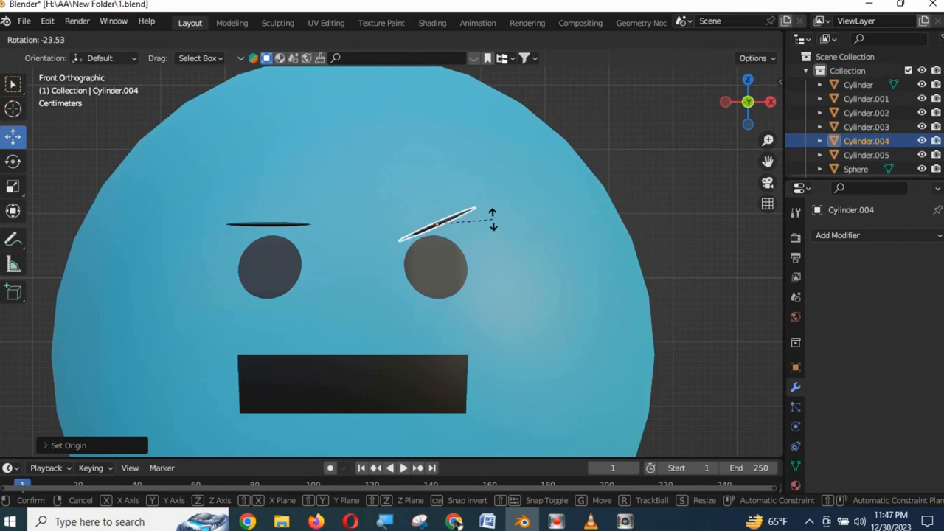
click(495, 217)
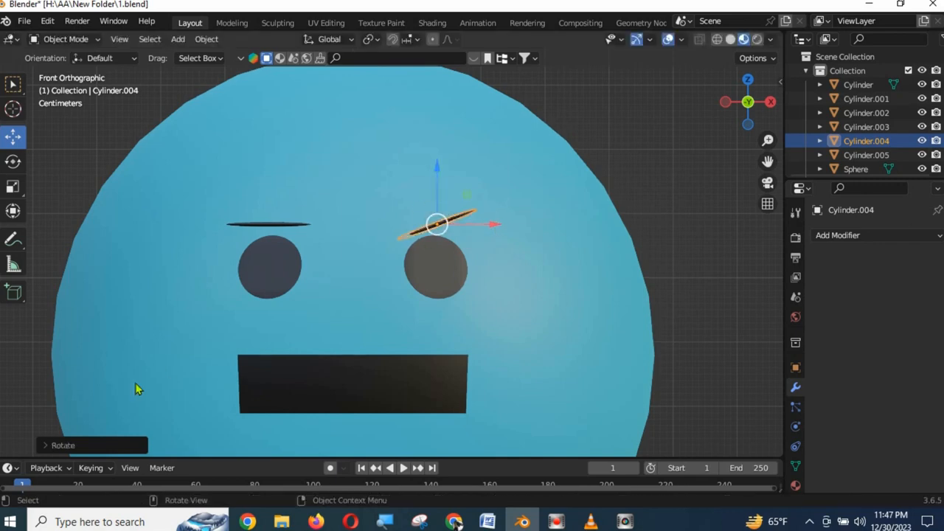
click(105, 444)
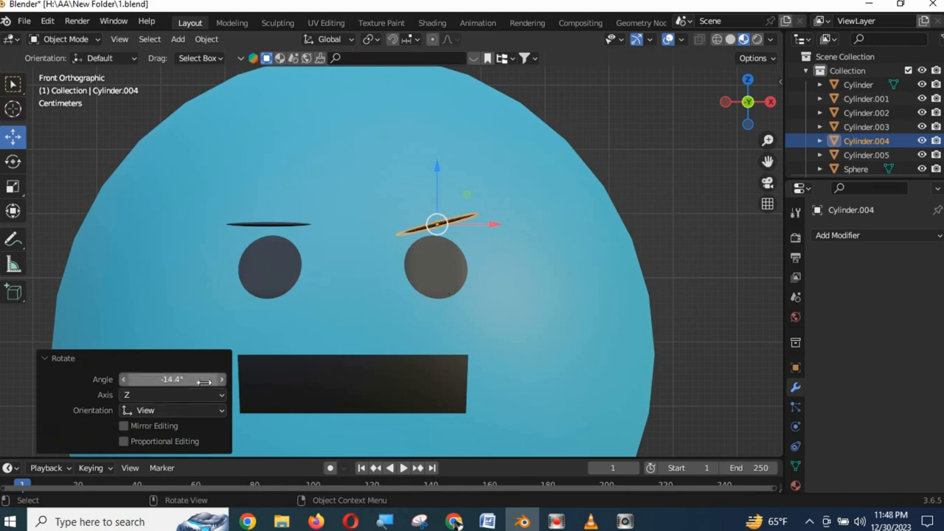
click(181, 380)
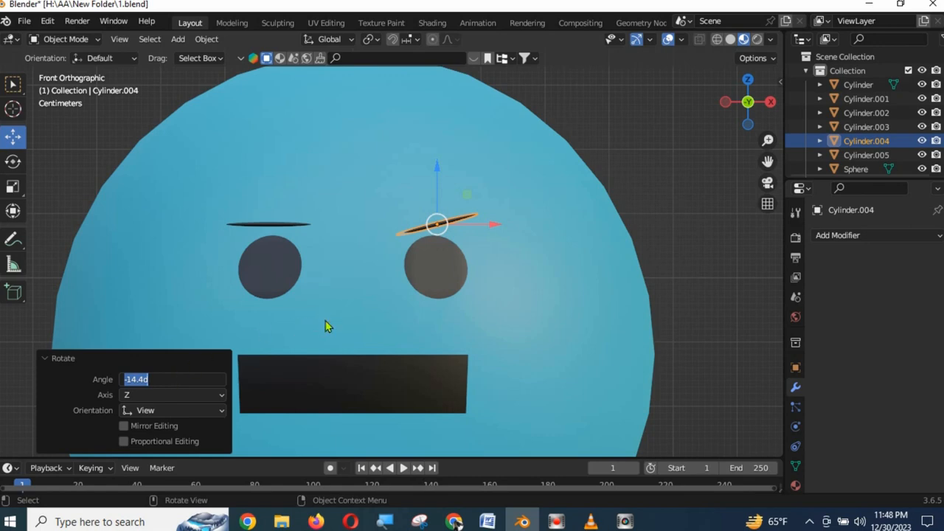
key(Return)
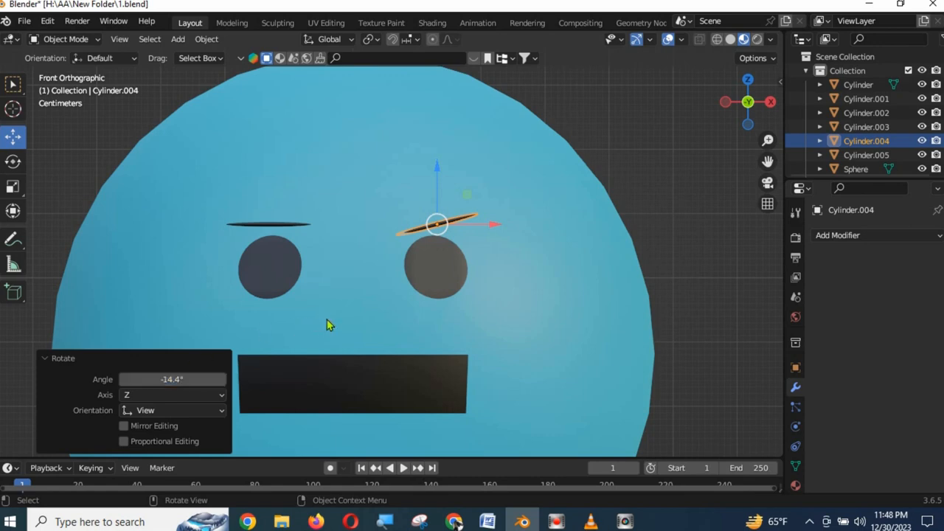
Step: Rotate the mirrored eyebrow above the other eye by 14.4° so it slants opposite to the first one
click(279, 226)
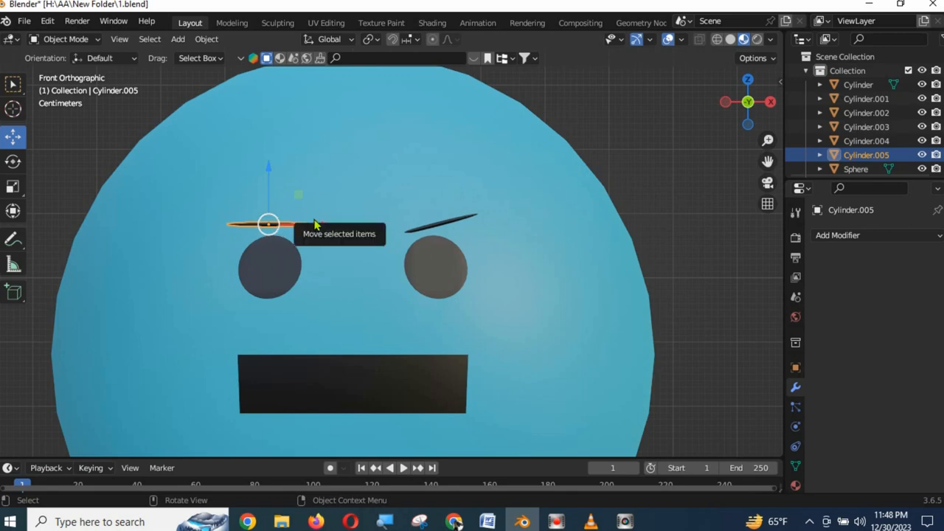
key(r)
click(324, 238)
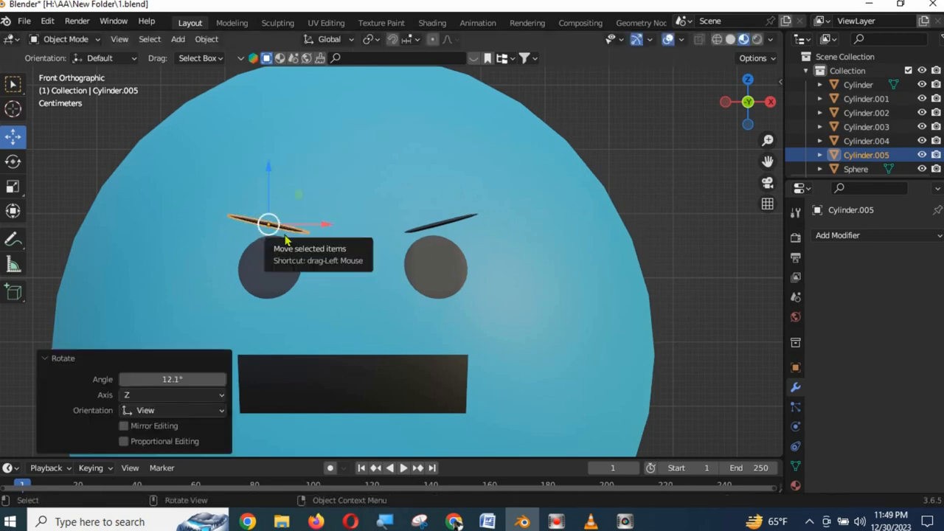
drag(193, 380, 184, 379)
click(171, 380)
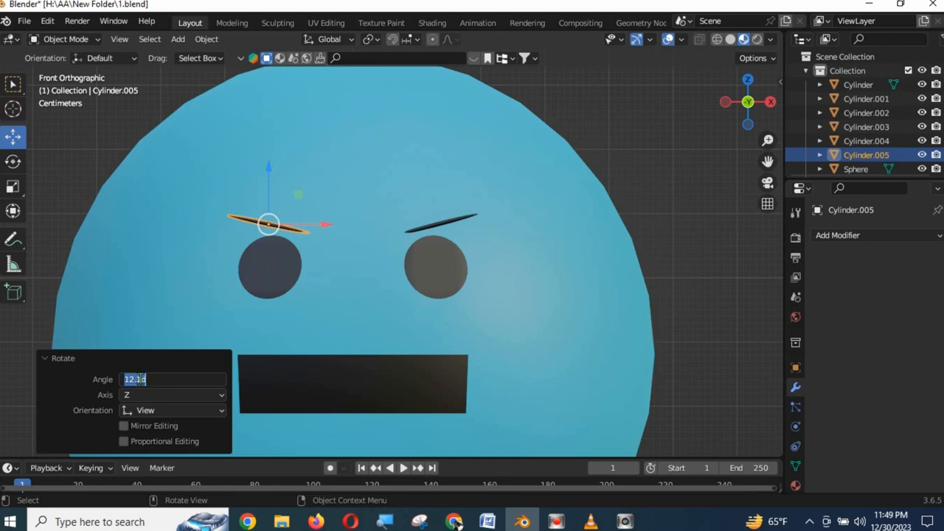
text(-14.4d)
key(Return)
click(168, 378)
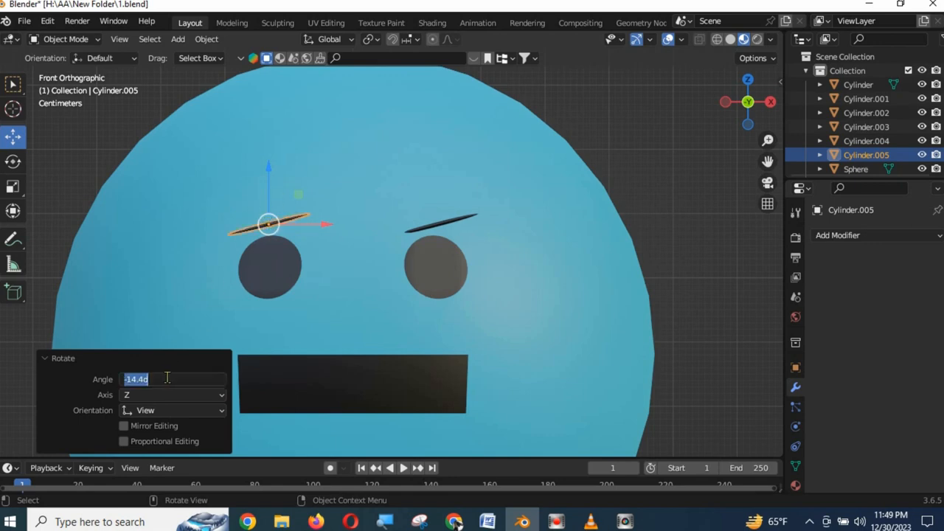
key(Home)
key(Return)
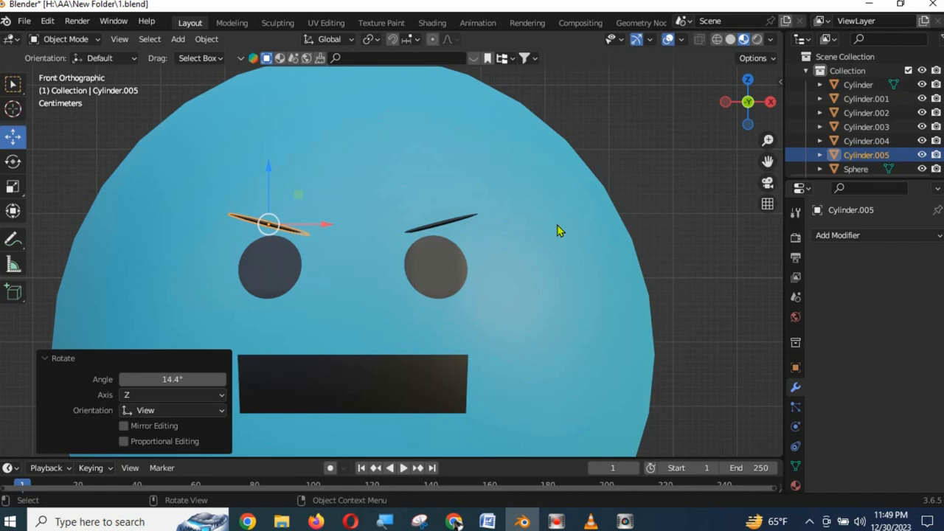
Step: Tilt the mirrored eyebrow in the right side view to follow the slope of the head
key(KP_3)
shift+middle_drag(471, 253, 484, 313)
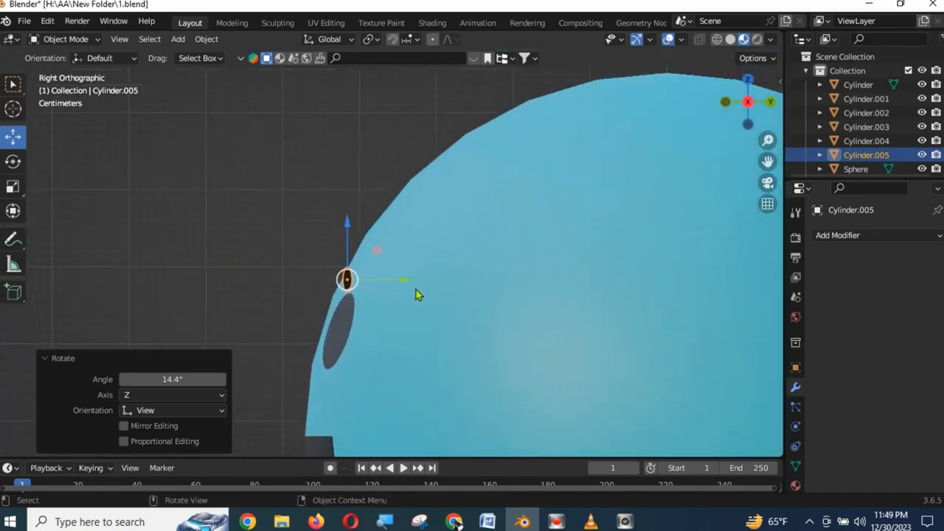
scroll(457, 293, up, 4)
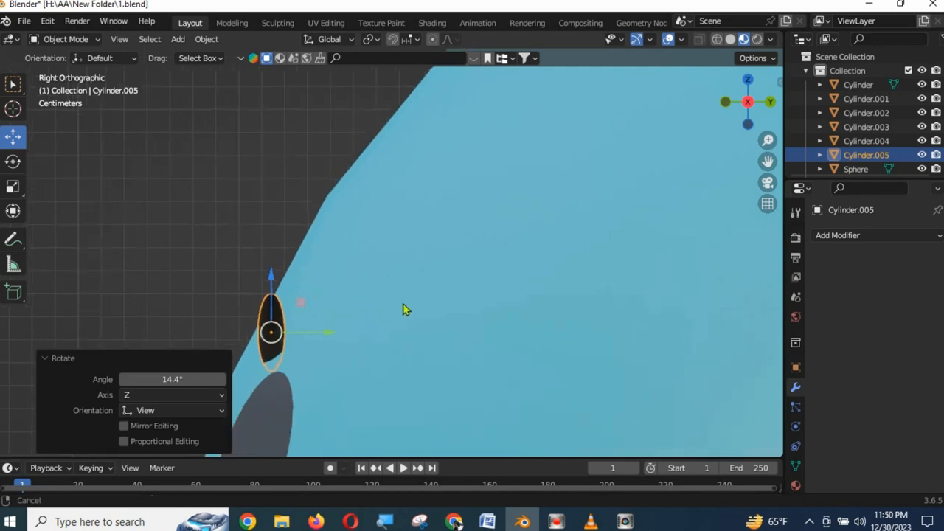
shift+middle_drag(403, 307, 440, 231)
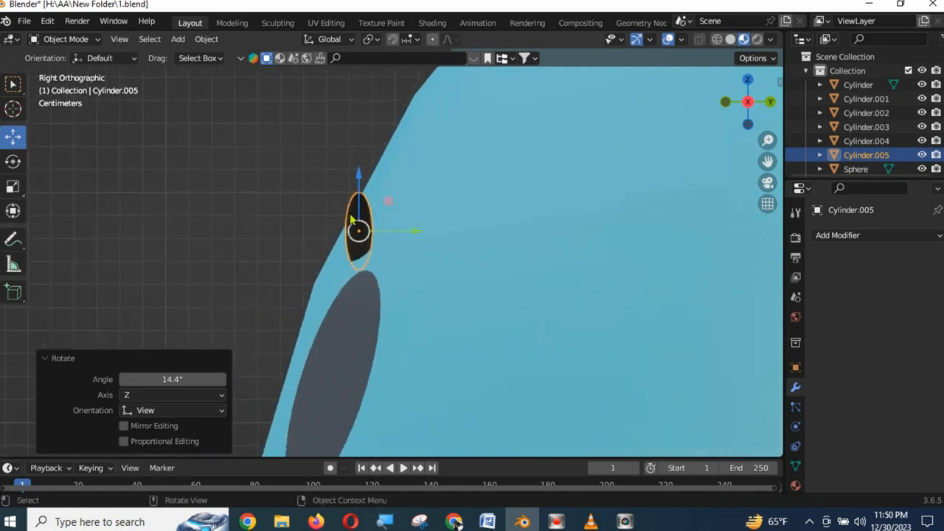
key(r)
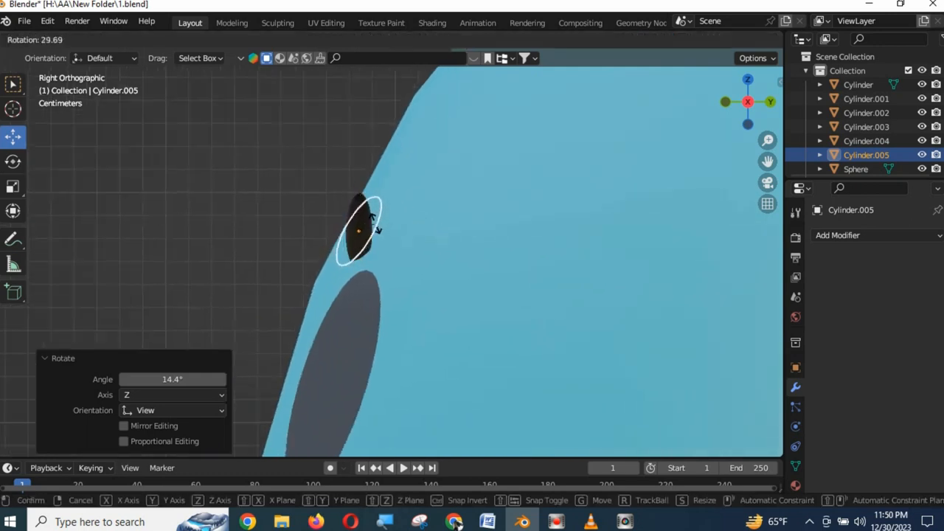
click(372, 228)
middle_drag(503, 235, 459, 279)
click(378, 267)
key(KP_1)
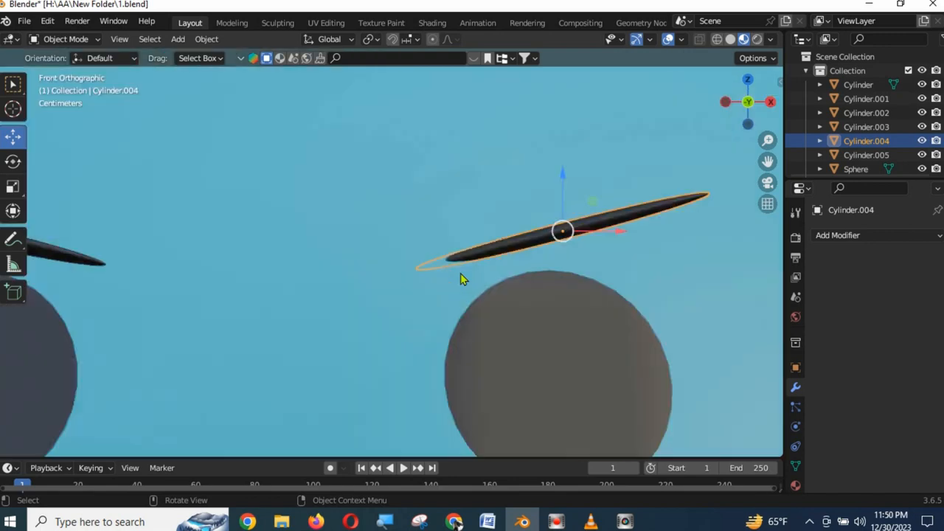
scroll(285, 213, down, 3)
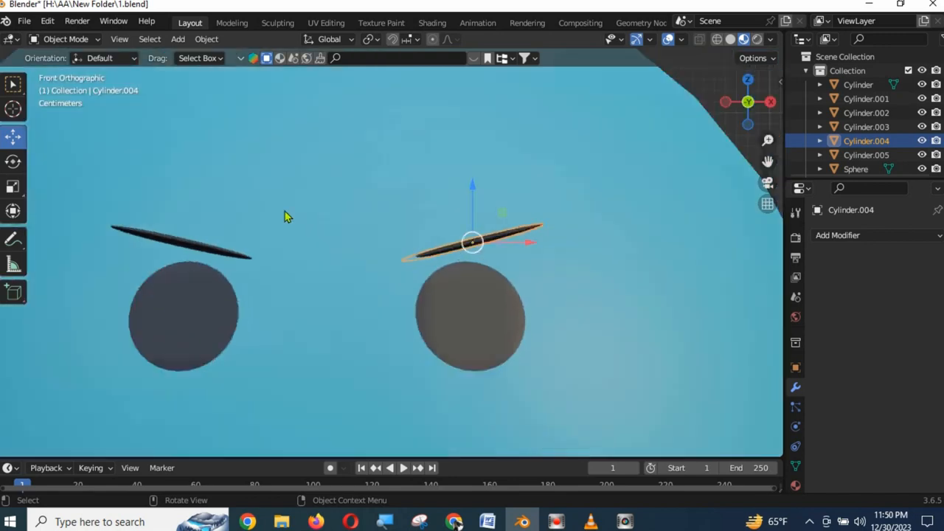
Step: Select the mirrored eyebrow again and tilt it from the opposite side, rotating it by -13.9° and then -11.3°
click(150, 238)
middle_drag(135, 268, 410, 277)
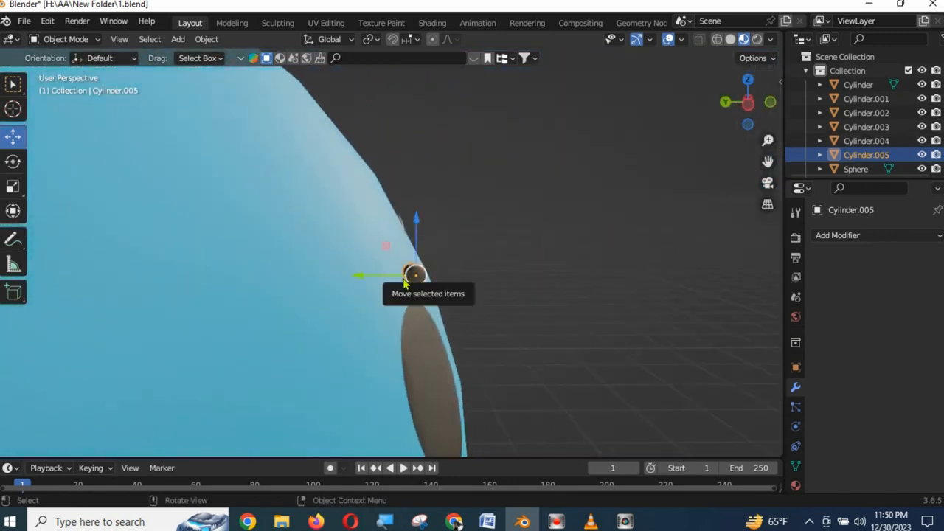
key(r)
click(397, 290)
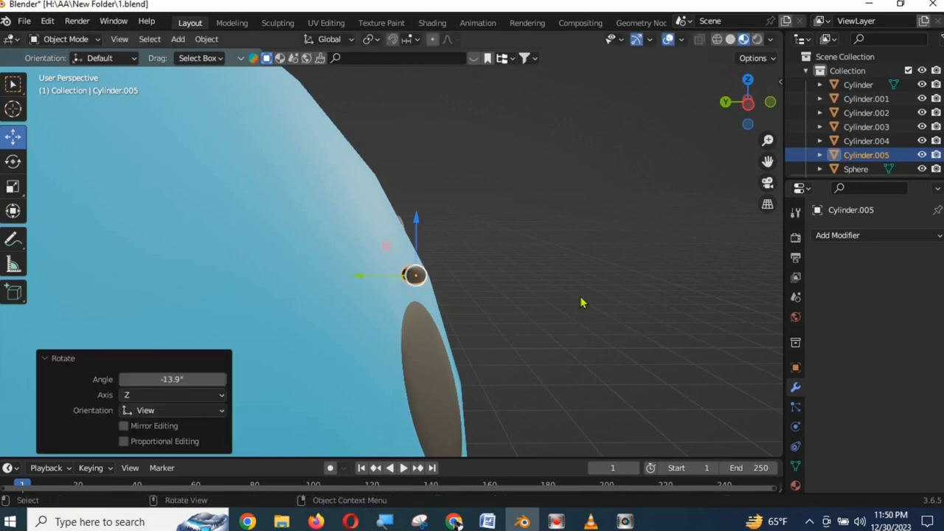
key(r)
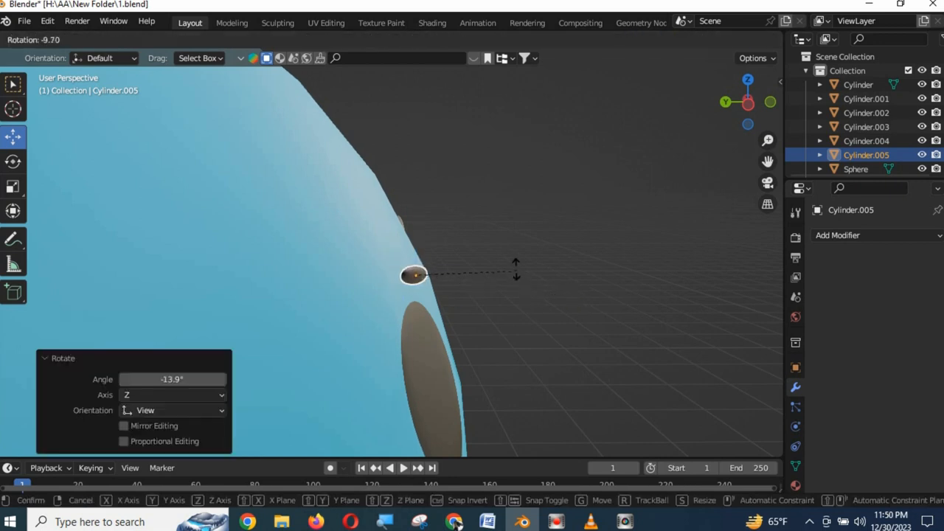
click(553, 287)
key(KP_1)
scroll(552, 284, down, 4)
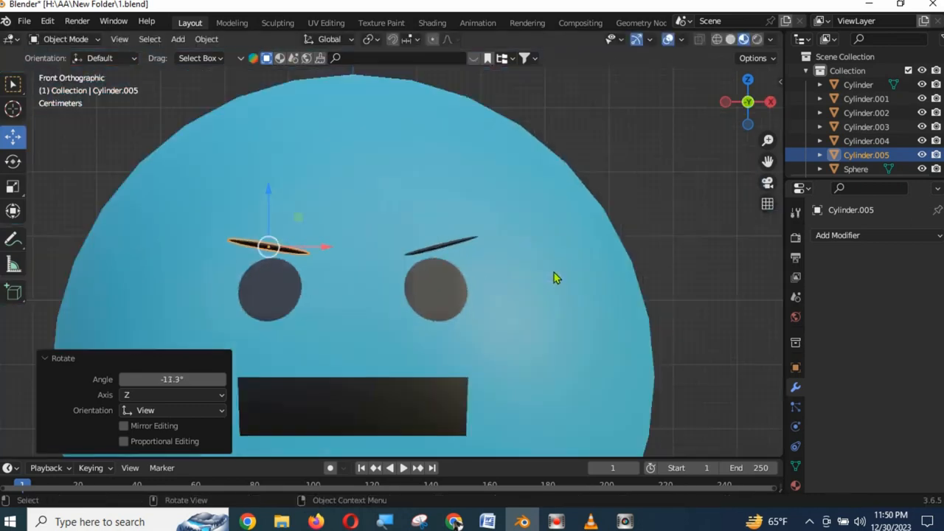
Step: Delete the unevenly rotated mirrored eyebrow
scroll(514, 270, up, 5)
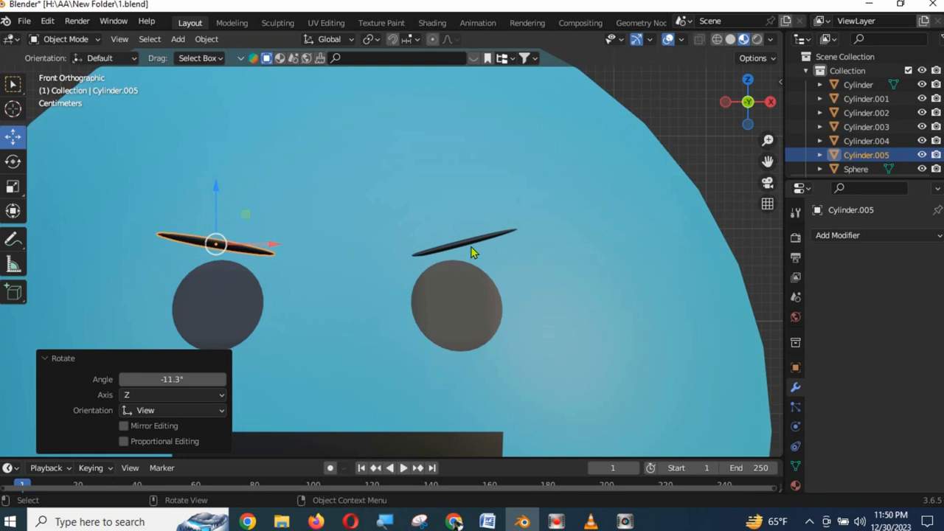
key(x)
click(225, 254)
Step: Select the remaining slanted eyebrow and duplicate it in place without moving the copy
click(460, 245)
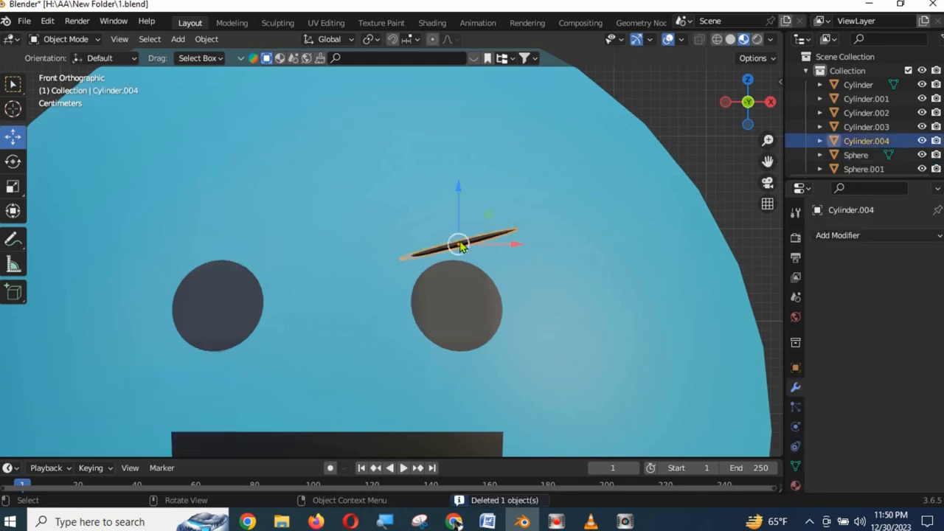
key(shift+d)
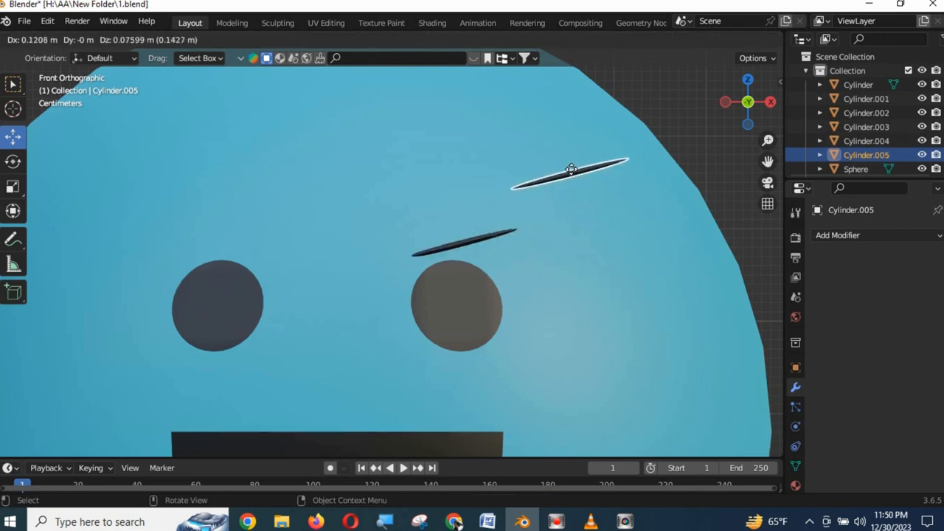
right_click(573, 171)
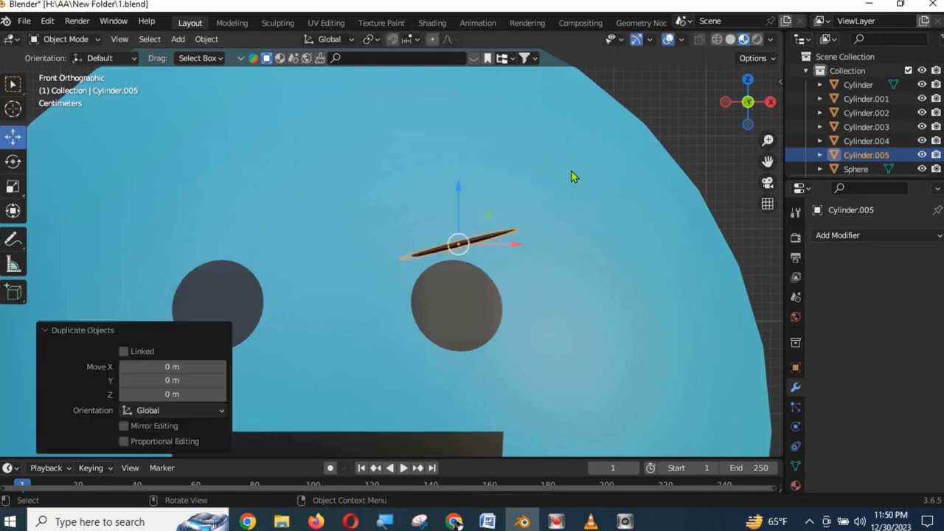
Step: Set the duplicated eyebrow's origin to the 3D cursor
click(207, 39)
mouse_move(243, 69)
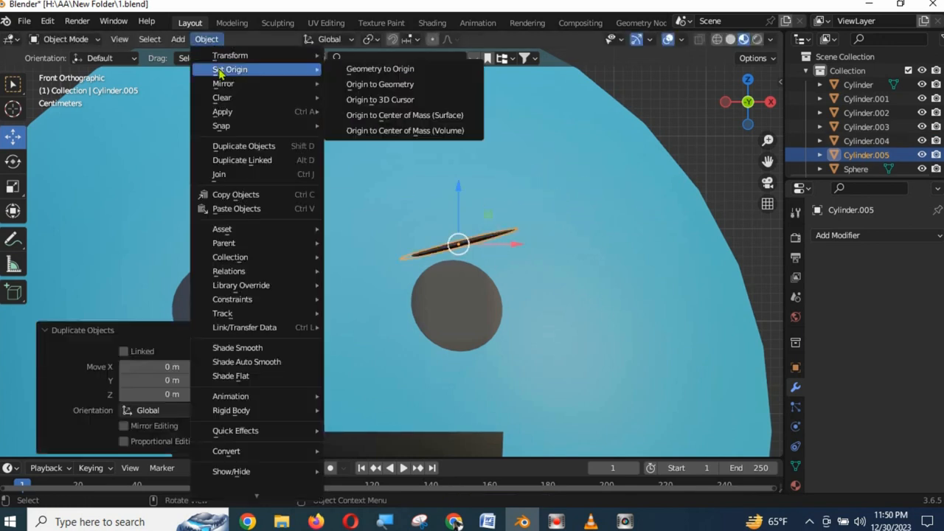
click(416, 102)
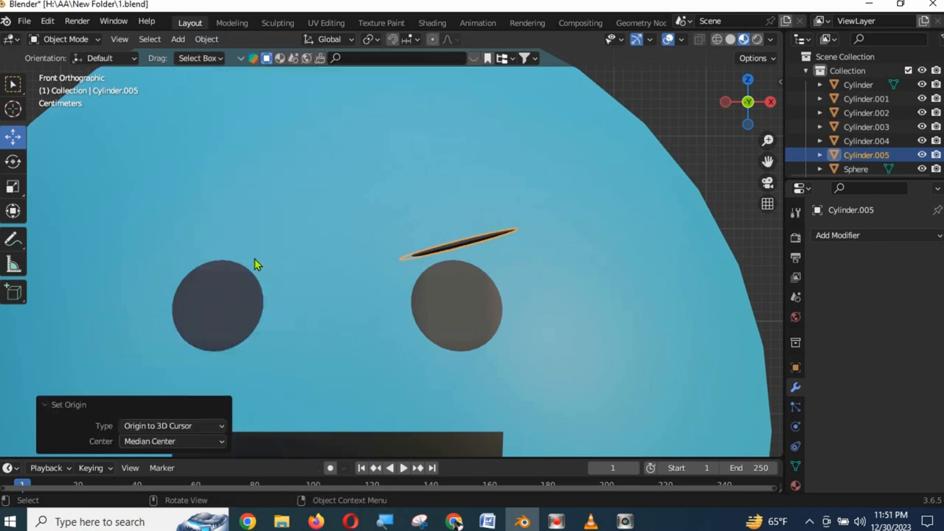
Step: Mirror the slanted eyebrow copy across the global X axis to place it above the other eye
click(207, 39)
mouse_move(251, 70)
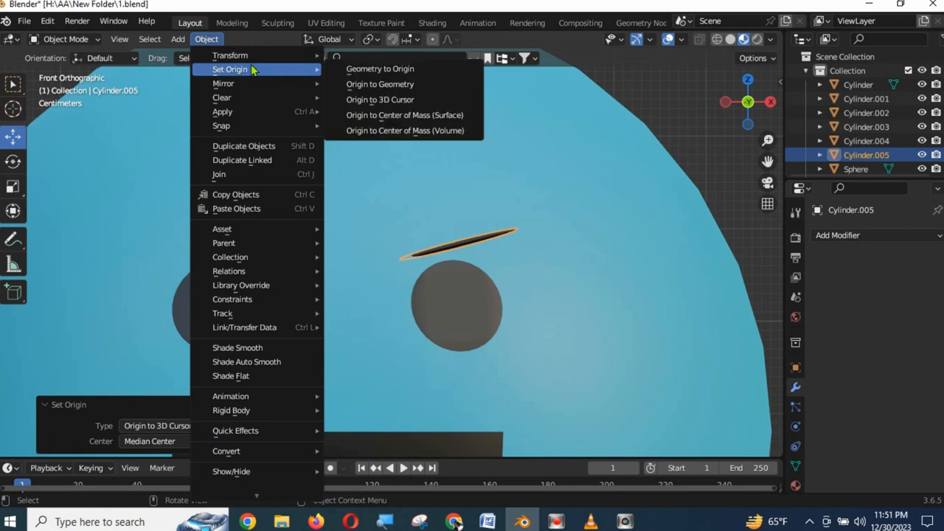
click(373, 103)
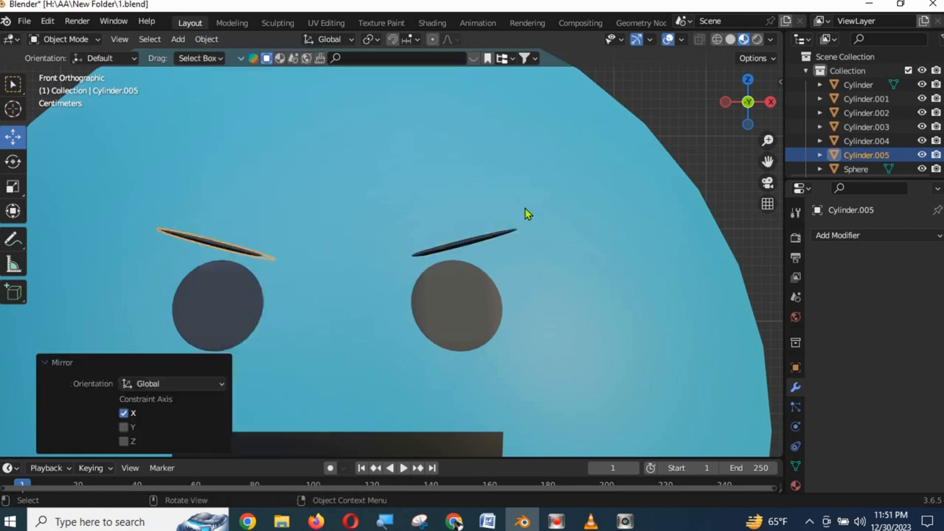
scroll(525, 209, down, 2)
click(310, 182)
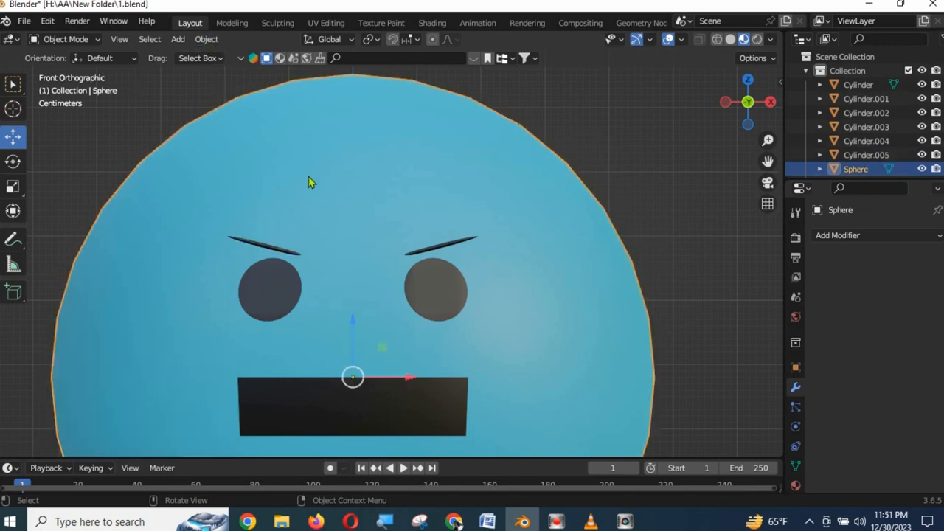
Step: Select the newly mirrored eyebrow and set its origin to its geometry
key(Home)
scroll(450, 156, up, 4)
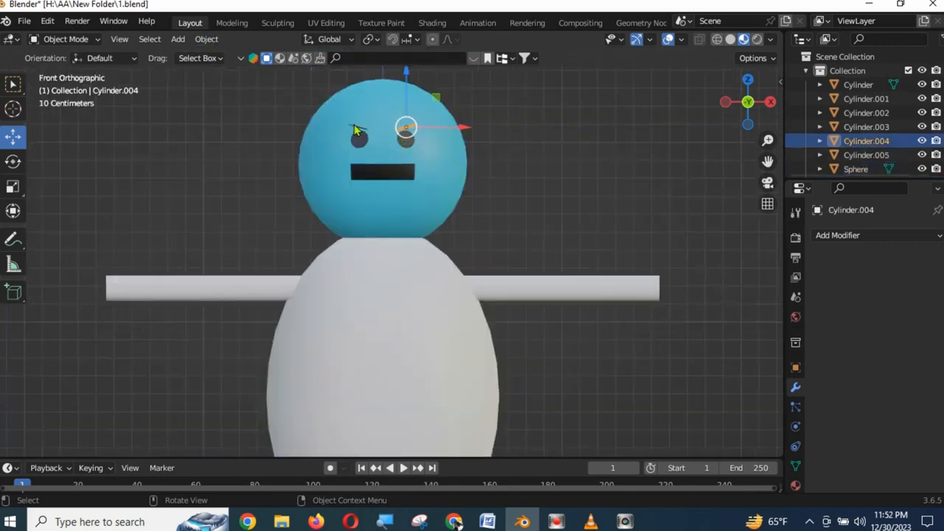
click(403, 321)
scroll(369, 422, down, 7)
scroll(432, 276, up, 8)
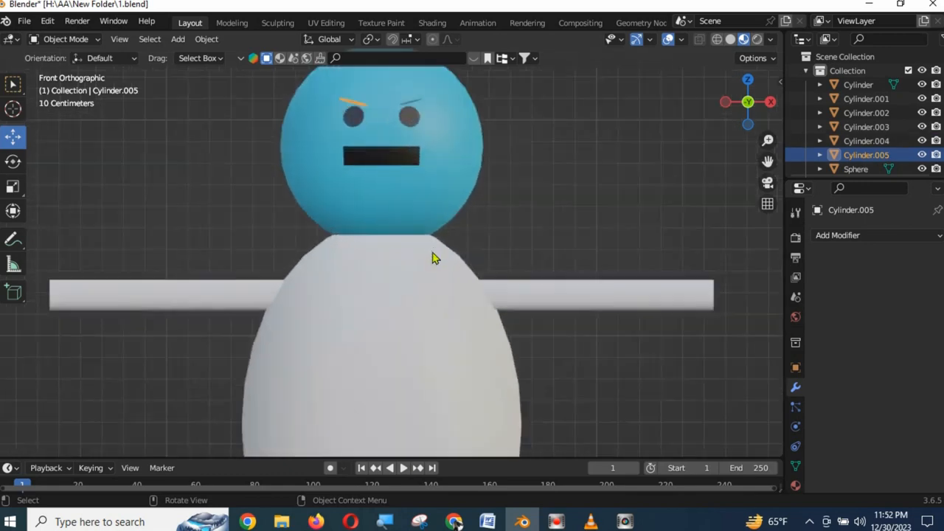
click(206, 39)
mouse_move(225, 69)
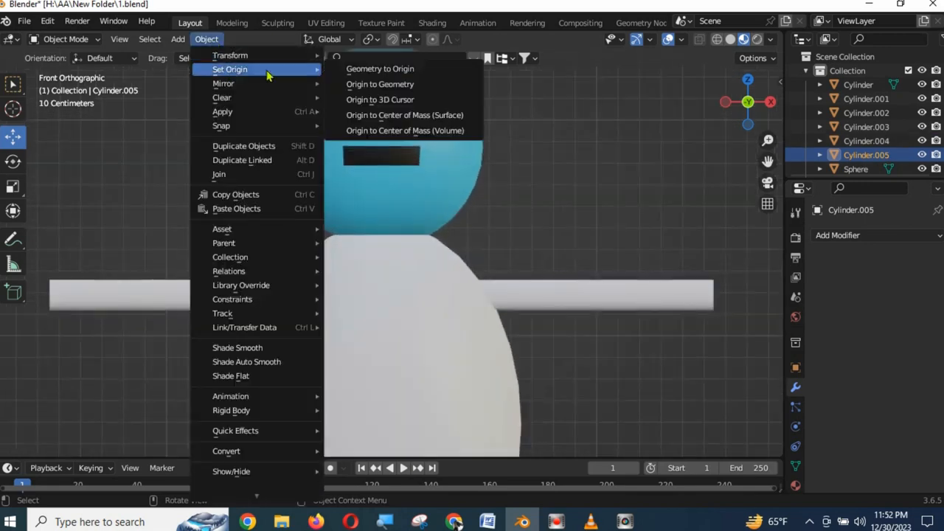
click(379, 85)
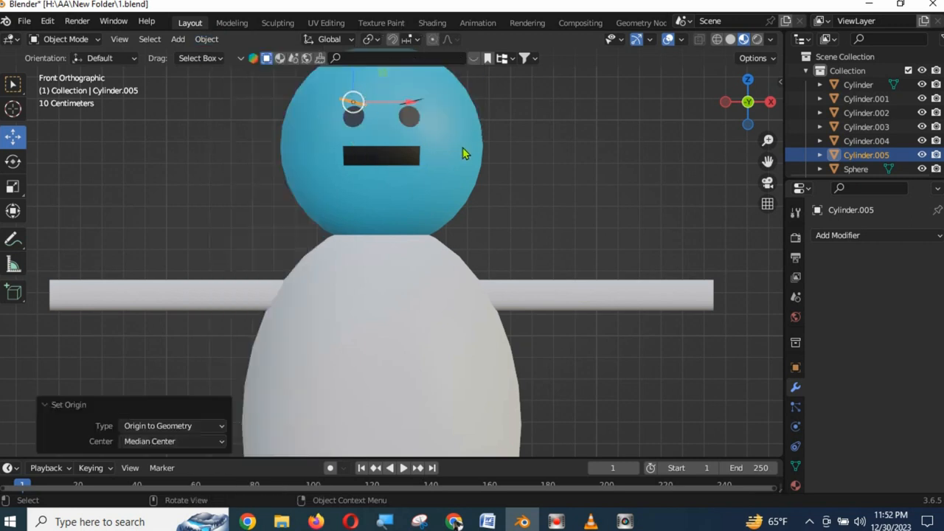
shift+middle_drag(465, 152, 450, 245)
scroll(435, 234, up, 4)
scroll(435, 199, up, 2)
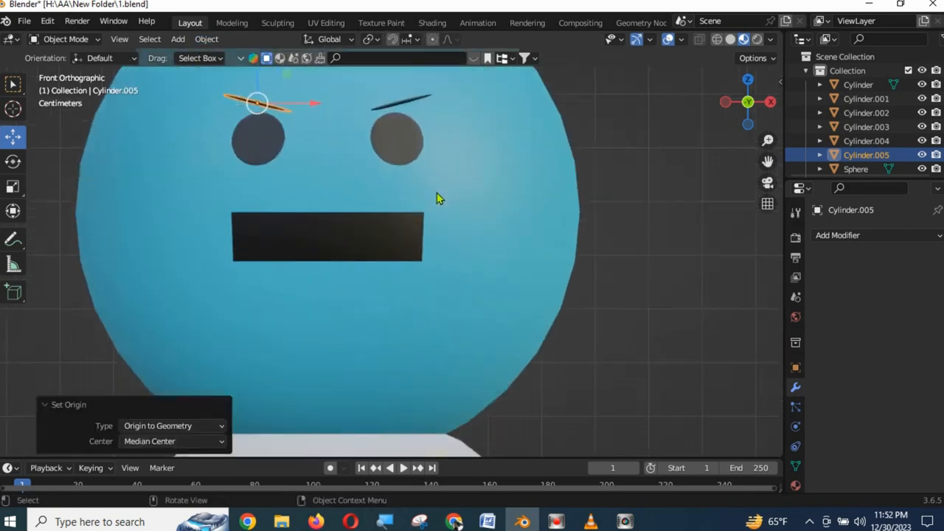
Step: Select both slanted eyebrows and raise them together about 0.016 m along the global Z axis
shift+middle_drag(438, 197, 456, 323)
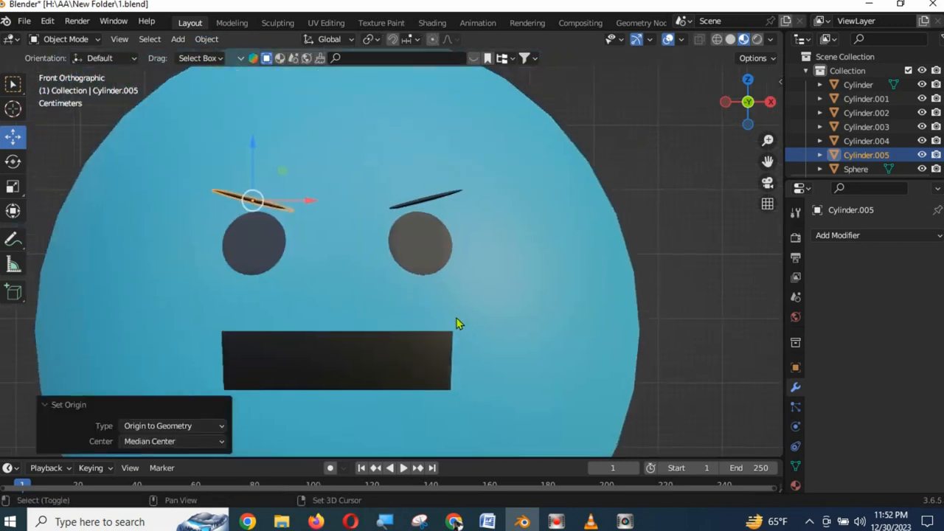
shift+click(426, 199)
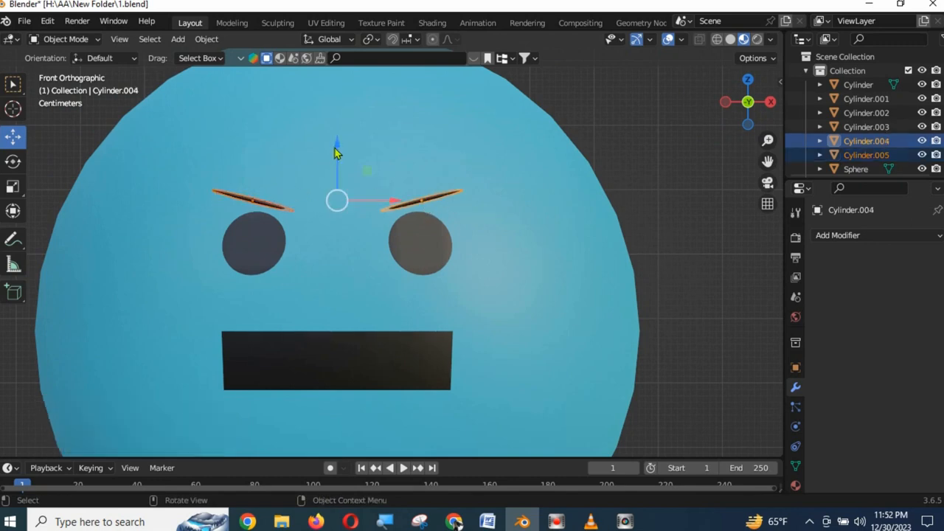
drag(336, 142, 337, 124)
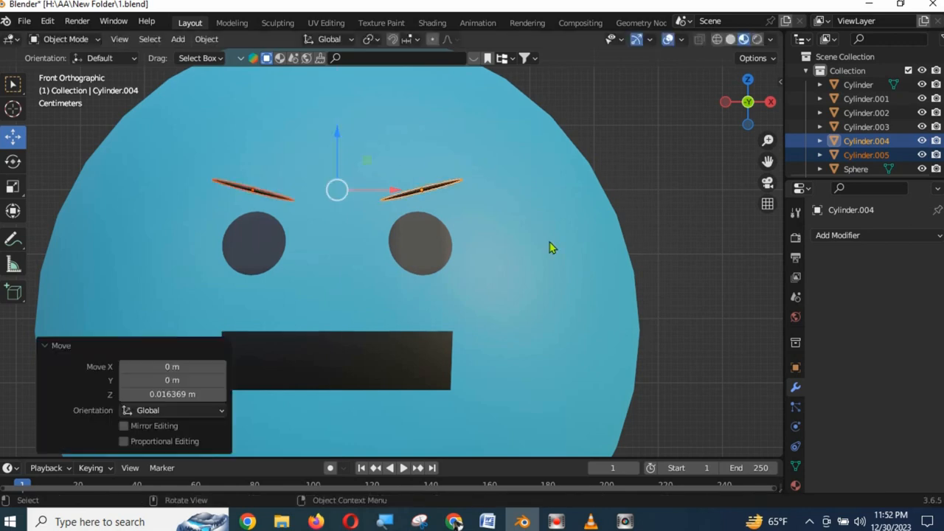
scroll(551, 249, down, 5)
scroll(447, 253, up, 1)
Step: Test-move the blue head about 1.11 m along the global X axis and undo the move
click(454, 248)
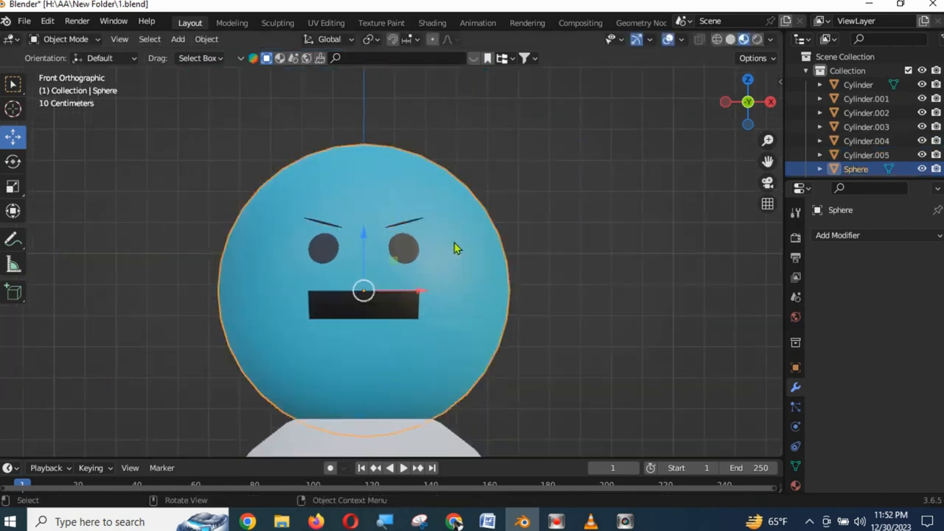
scroll(454, 249, down, 6)
middle_drag(491, 236, 498, 289)
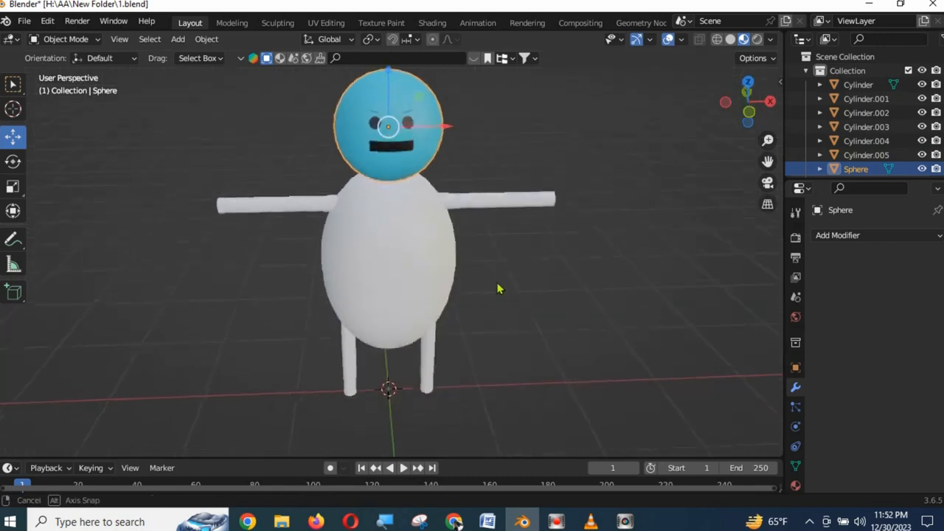
scroll(502, 238, up, 3)
scroll(507, 251, down, 1)
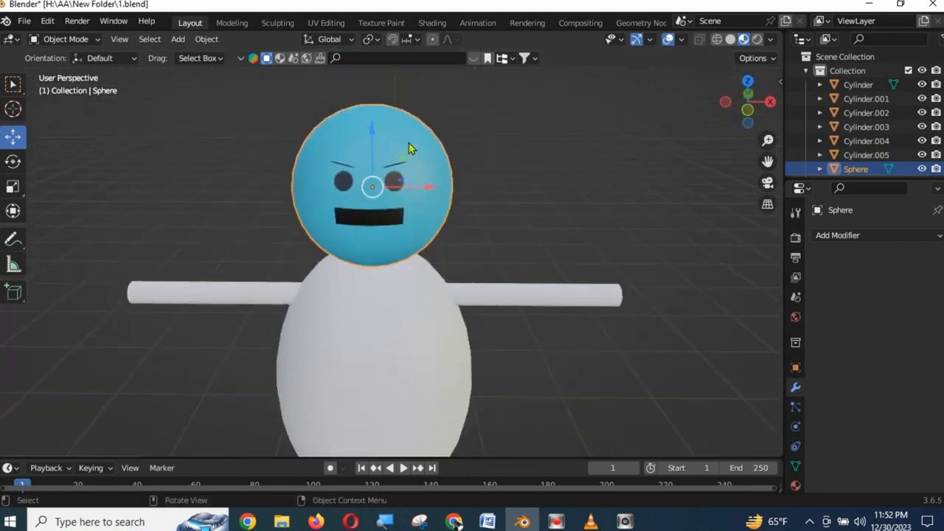
drag(430, 188, 659, 234)
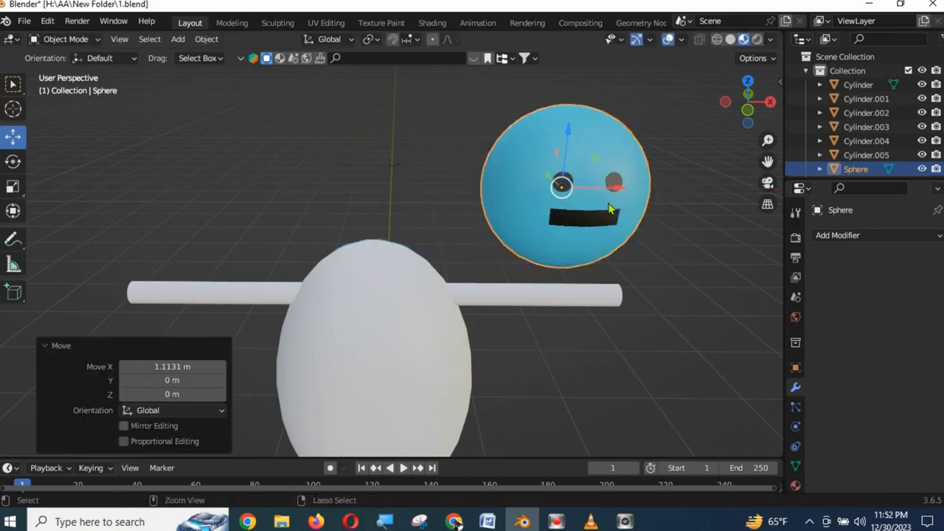
key(ctrl+z)
scroll(481, 196, up, 3)
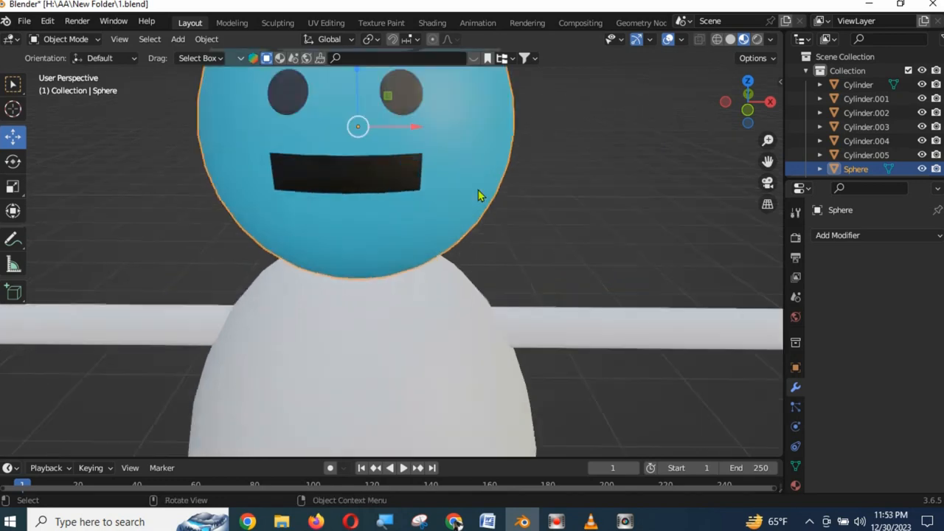
scroll(484, 195, down, 3)
Step: Select both eyebrows with the blue head as the active object and join them into the head
click(393, 164)
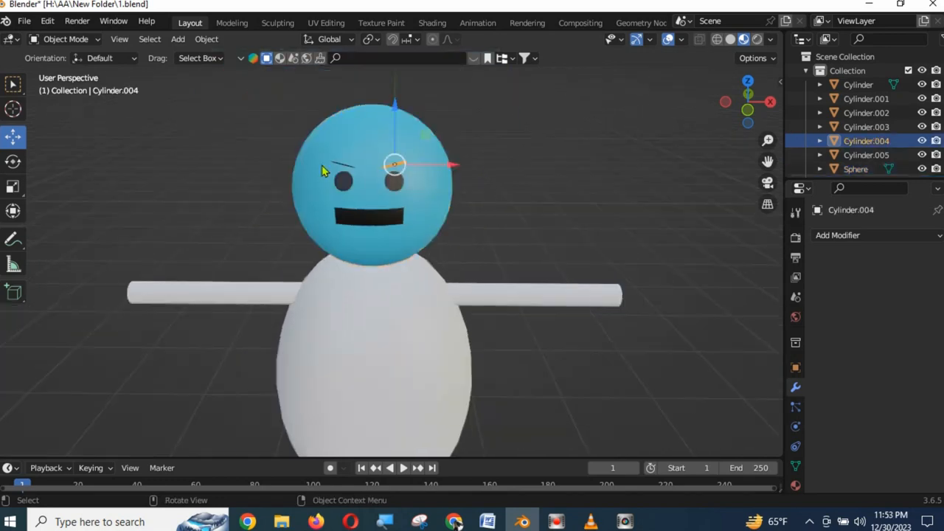
shift+click(342, 164)
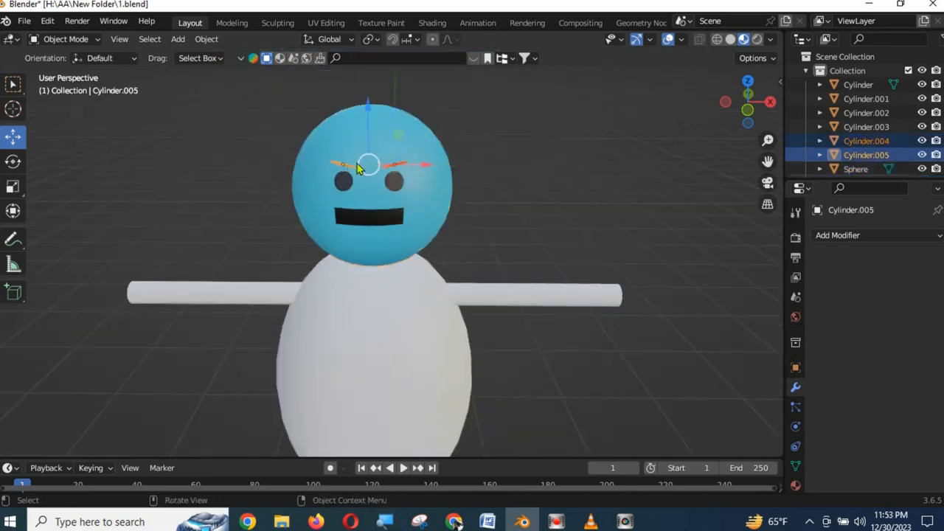
shift+click(433, 194)
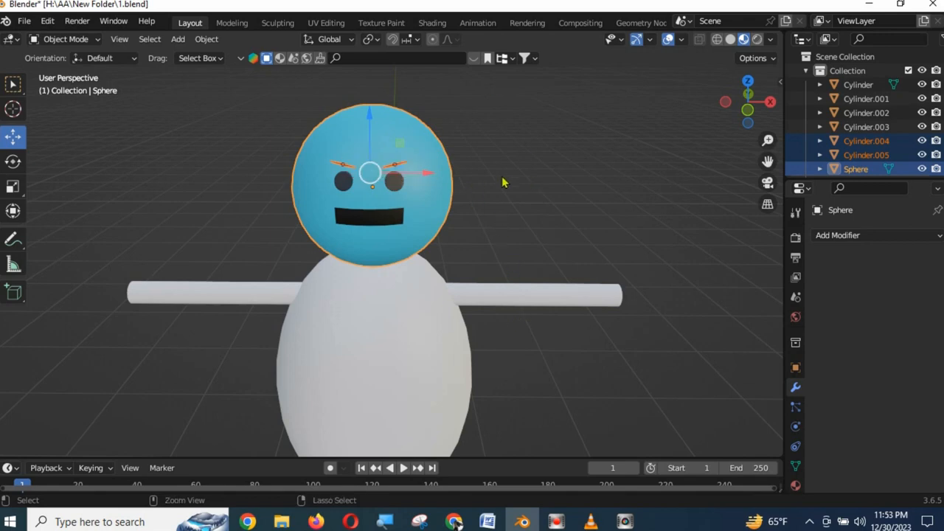
key(ctrl+j)
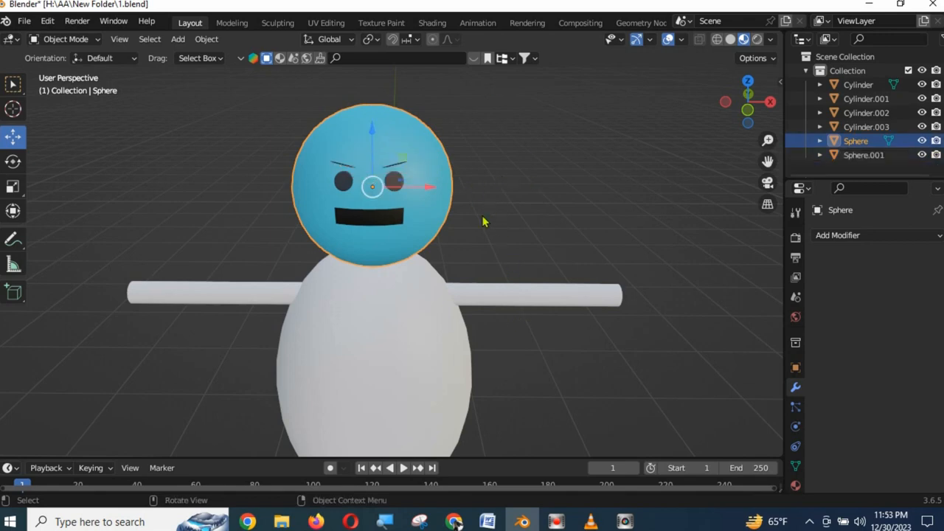
Step: Test-move the joined head about 1.08 m and the body about 1.59 m along X, undoing each move
drag(433, 187, 619, 193)
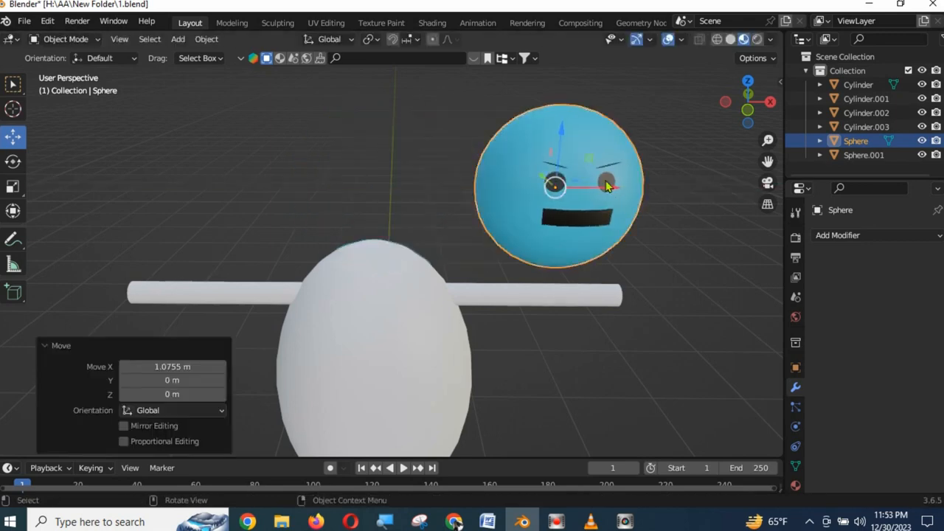
key(ctrl+z)
click(404, 337)
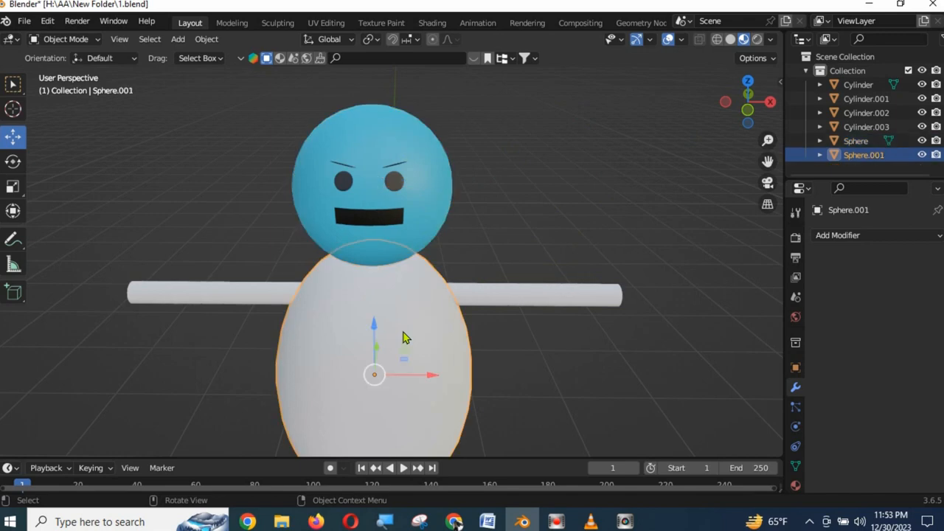
drag(431, 378, 671, 375)
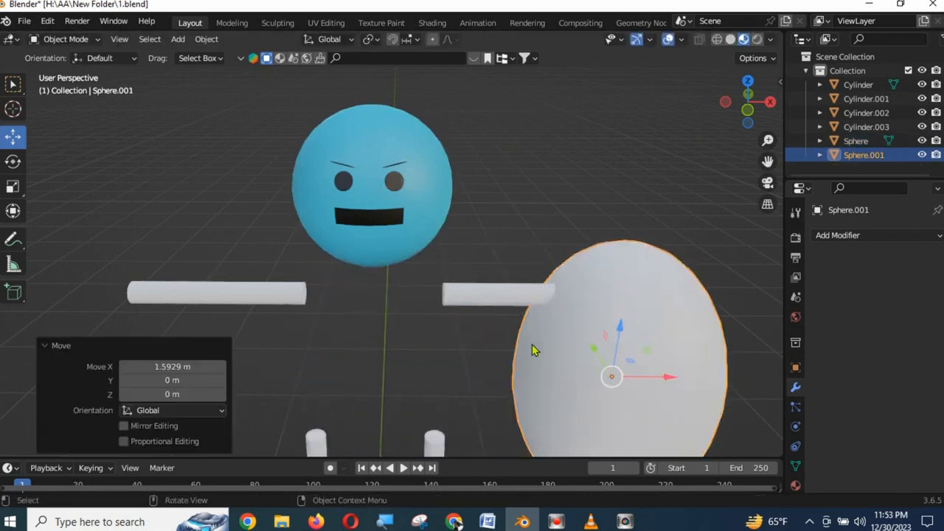
key(ctrl)
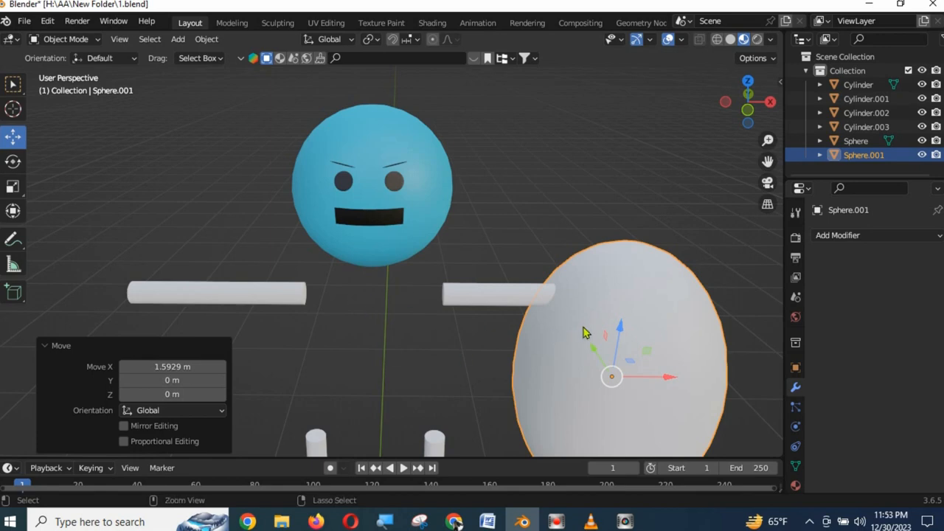
key(ctrl+z)
Step: Select every part of the character with the body as the active object and join them into one mesh
key(a)
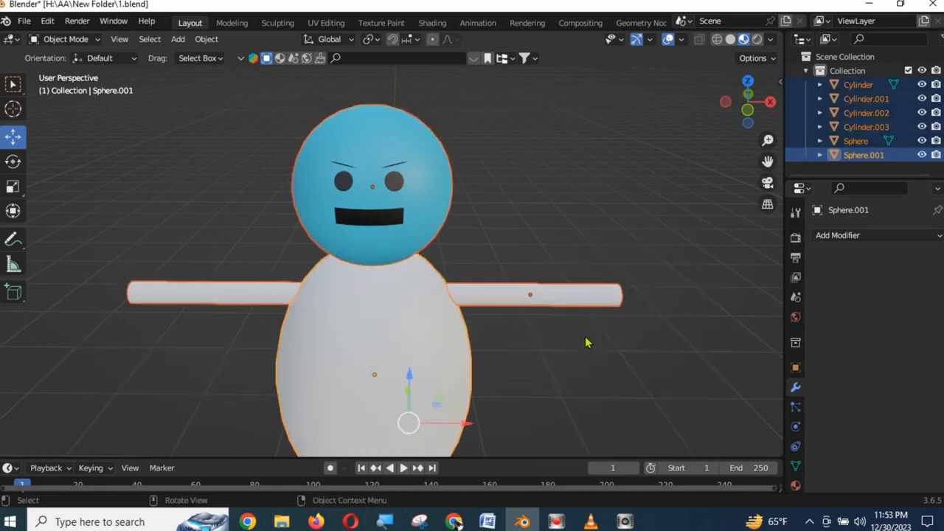
shift+click(395, 323)
shift+click(394, 318)
scroll(395, 321, down, 2)
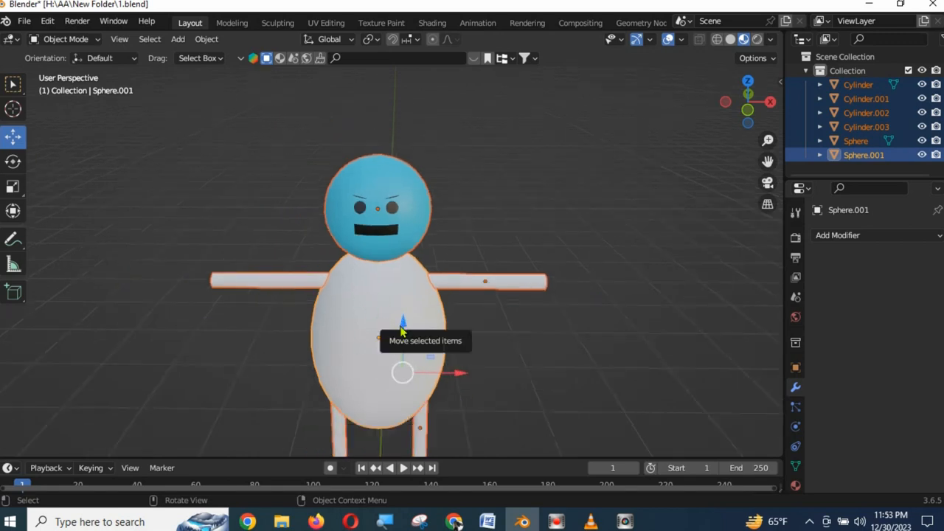
key(ctrl+j)
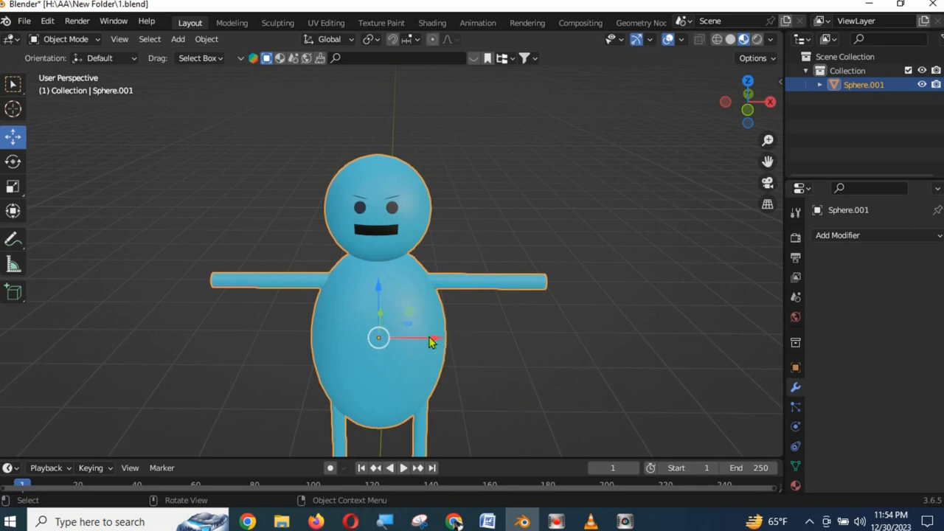
Step: Test-move the joined character about 1.72 m along the global X axis and undo the move
drag(433, 342, 672, 350)
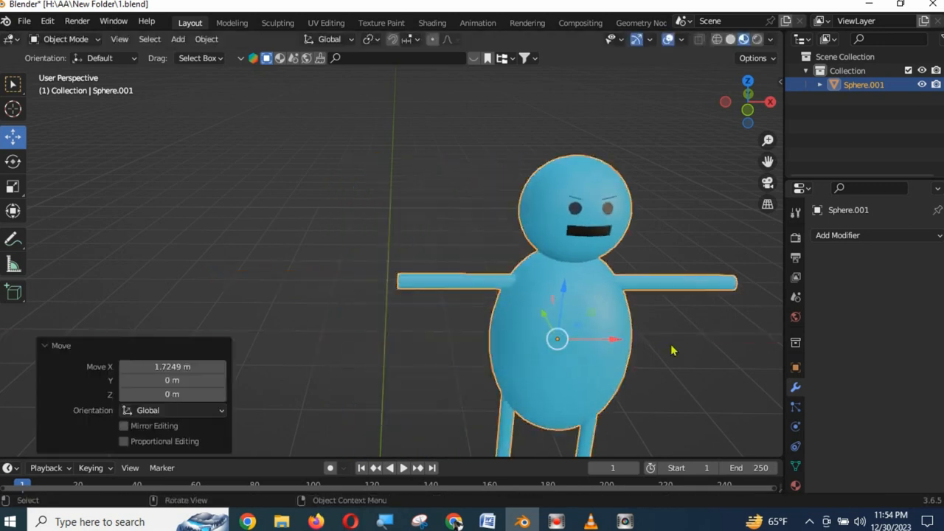
key(ctrl+z)
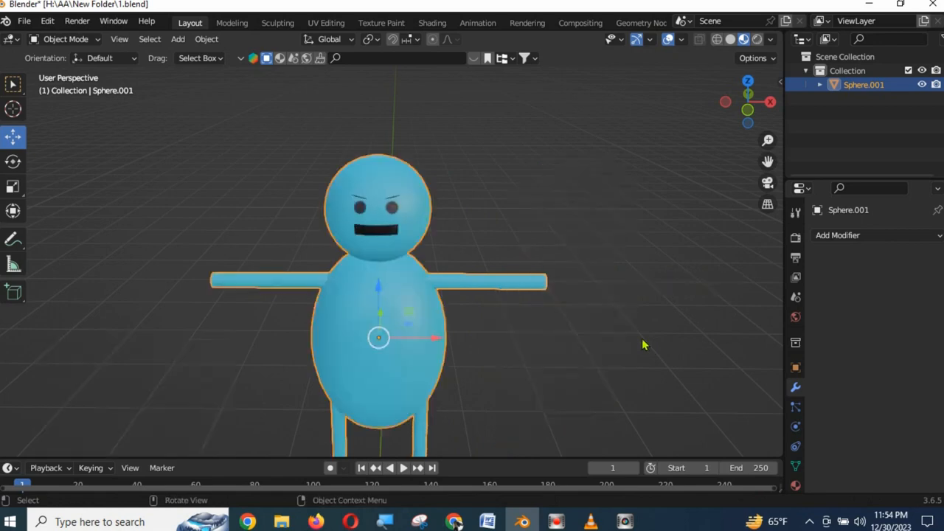
mouse_move(565, 342)
middle_down()
mouse_move(590, 310)
mouse_move(555, 278)
mouse_move(562, 340)
middle_up()
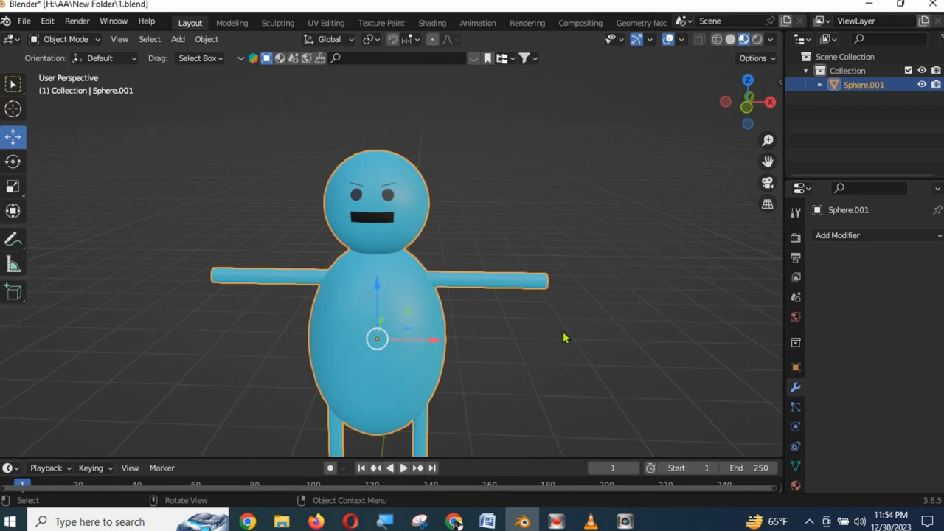
Step: In Edit Mode from the top view, select the second ring of faces around the crown of the head
key(KP_1)
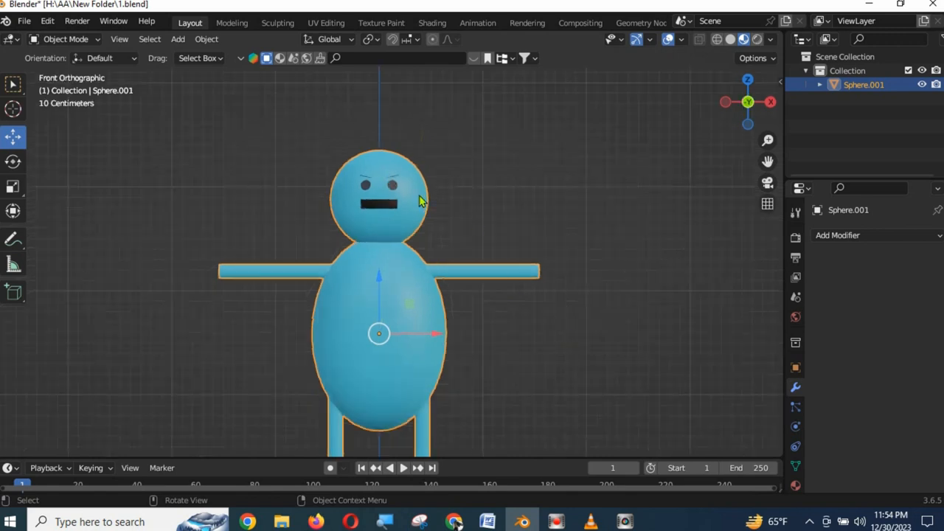
key(KP_7)
scroll(392, 332, up, 5)
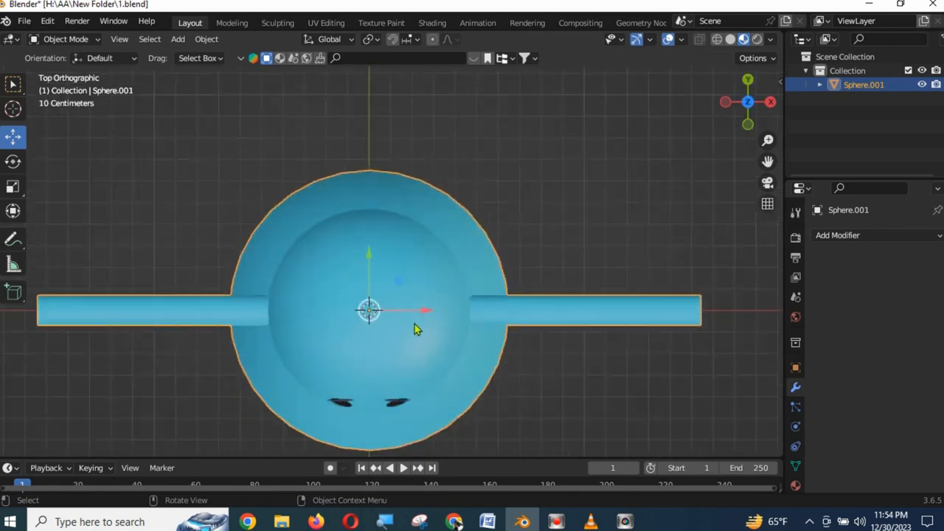
key(Tab)
scroll(404, 310, up, 2)
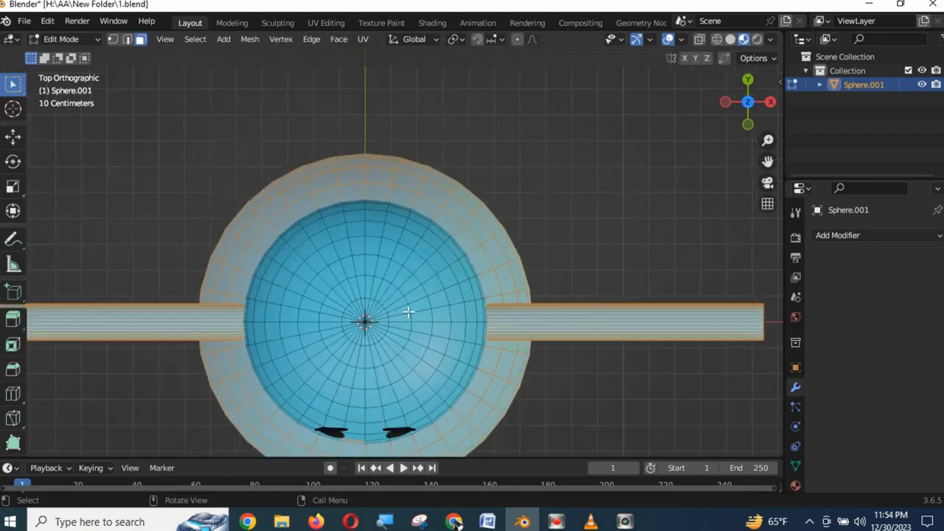
shift+middle_drag(443, 364, 447, 302)
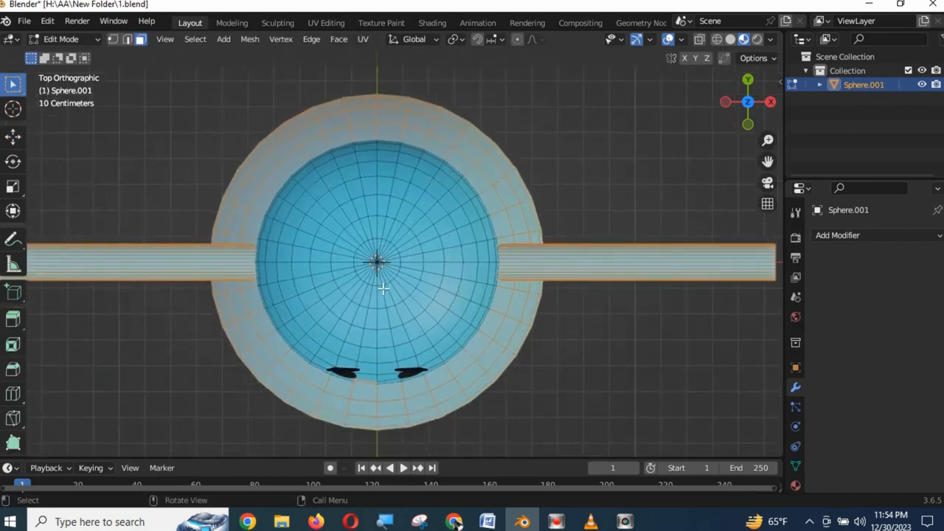
scroll(378, 288, up, 3)
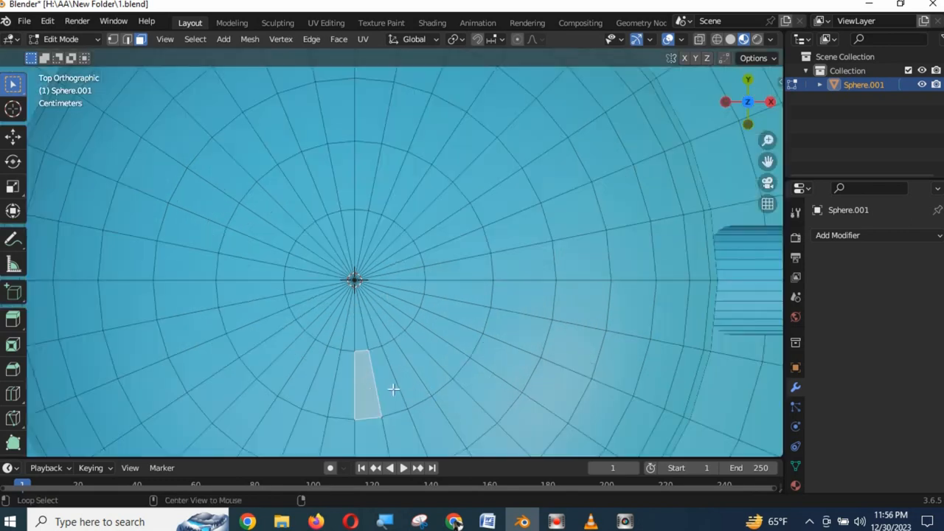
alt+click(386, 383)
scroll(539, 333, down, 5)
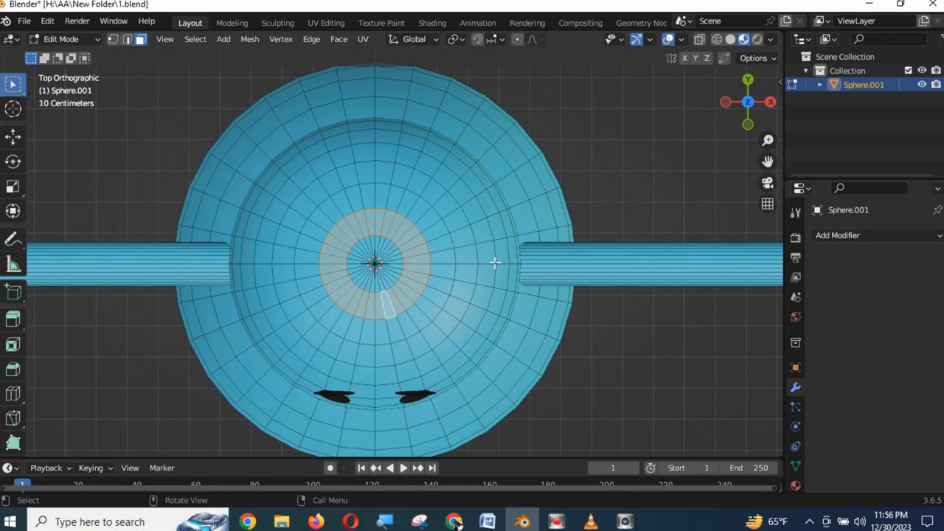
Step: Extend the face selection over the top of the head by growing it three times and shrinking it once
key(ctrl+KP_Add)
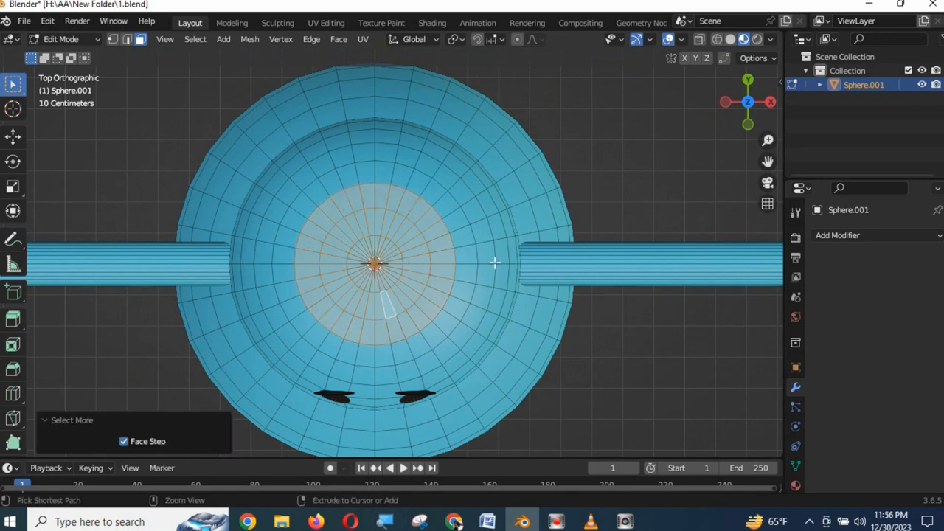
key(ctrl+KP_Add)
key(ctrl+KP_Add)
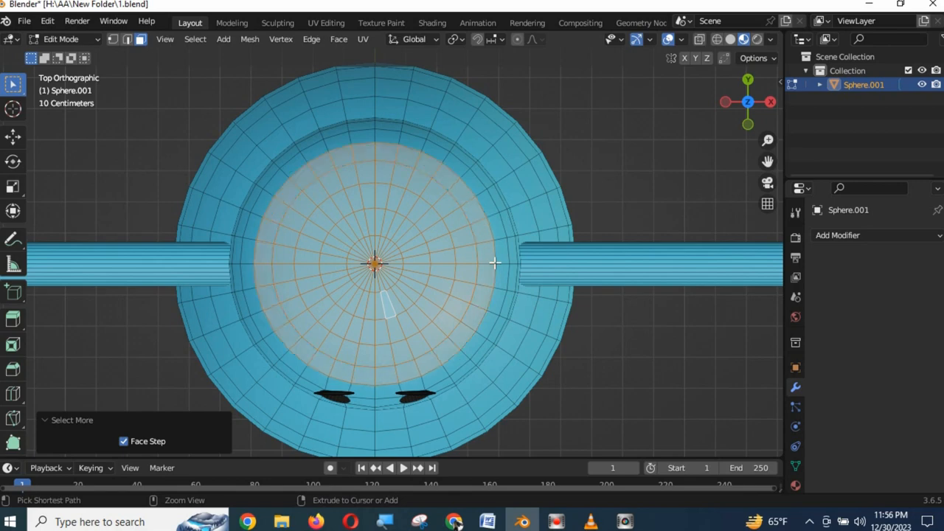
key(KP_1)
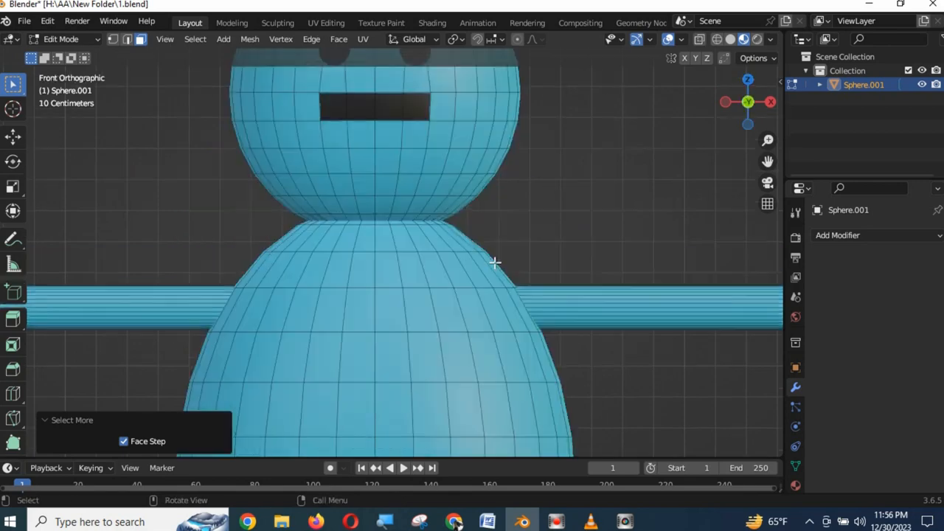
scroll(620, 233, down, 3)
middle_drag(495, 223, 513, 266)
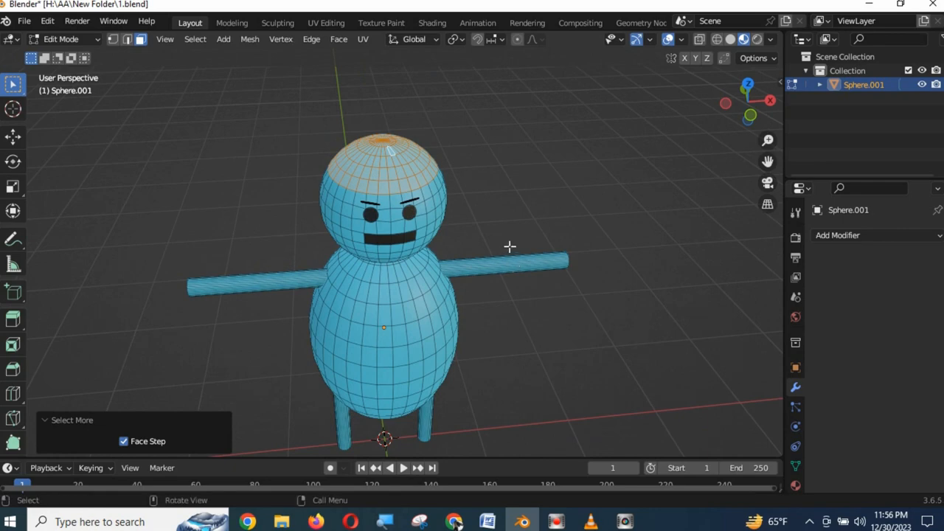
key(ctrl+KP_Subtract)
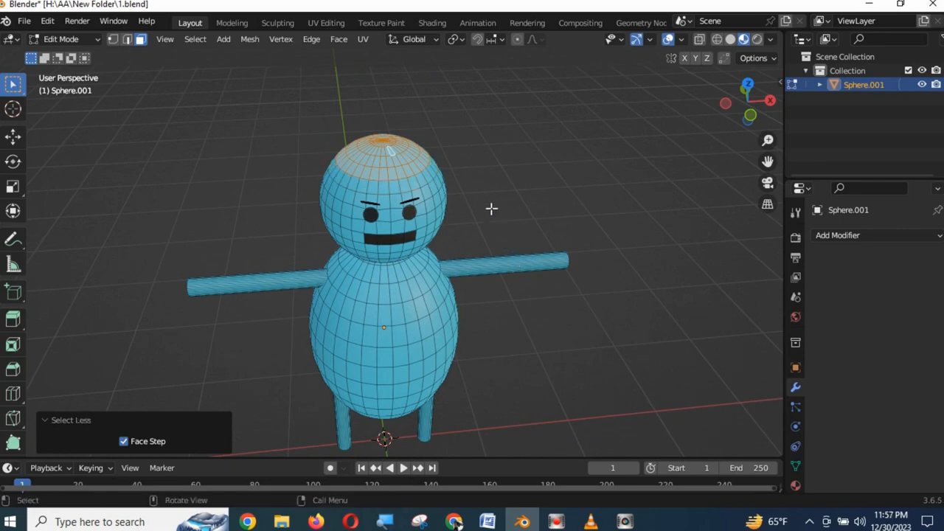
scroll(492, 208, up, 2)
key(KP_1)
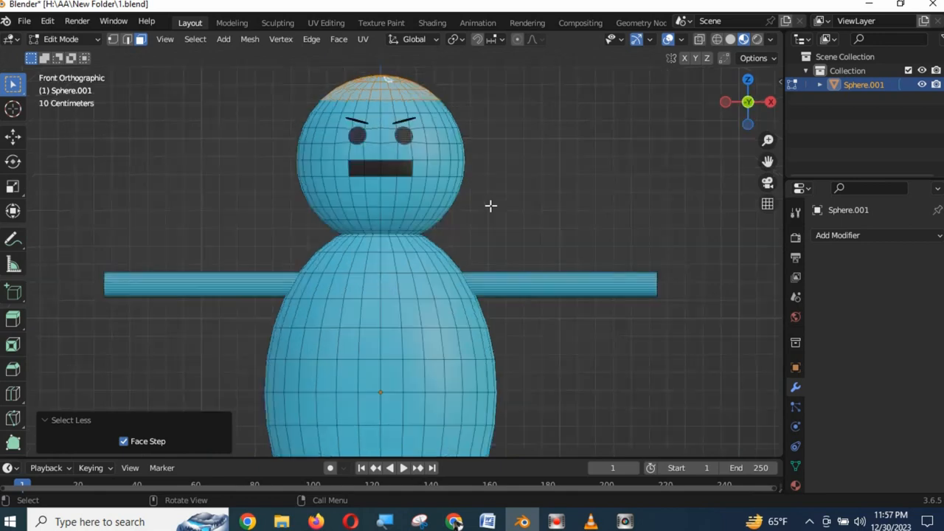
middle_drag(490, 205, 500, 295)
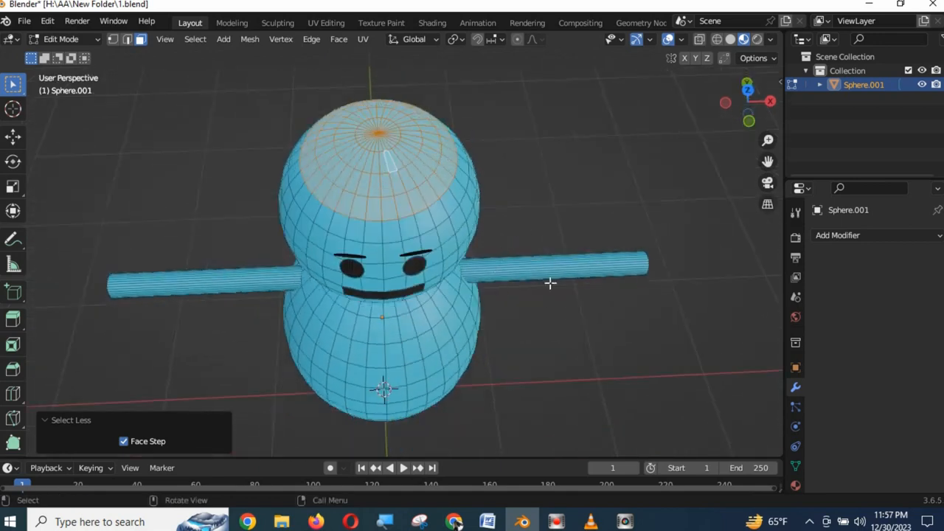
Step: Duplicate the selected head-top faces in place, scale the copy by about 1.056, and check the cap in Object Mode
key(g)
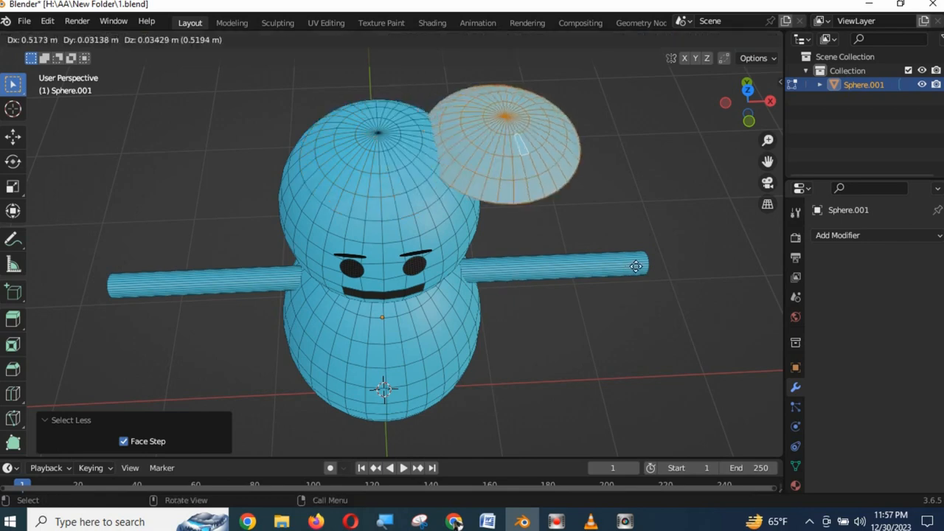
key(Escape)
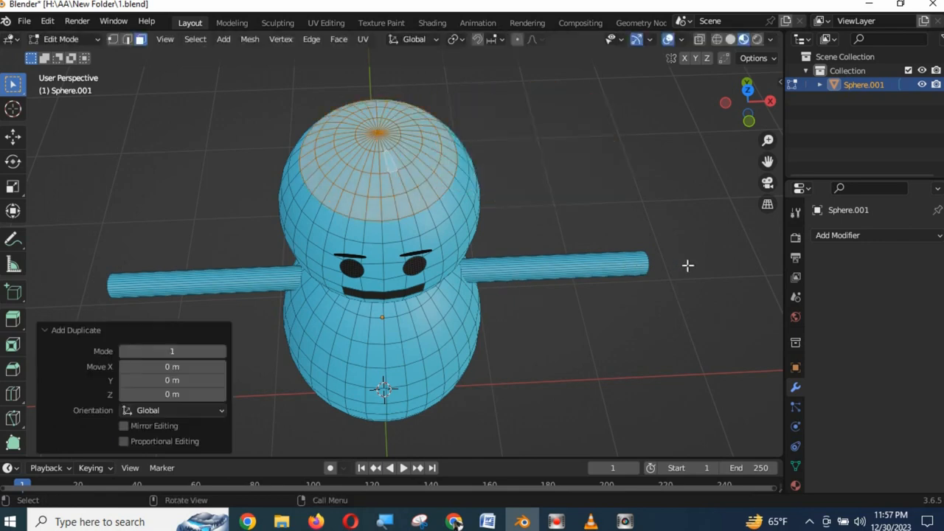
key(s)
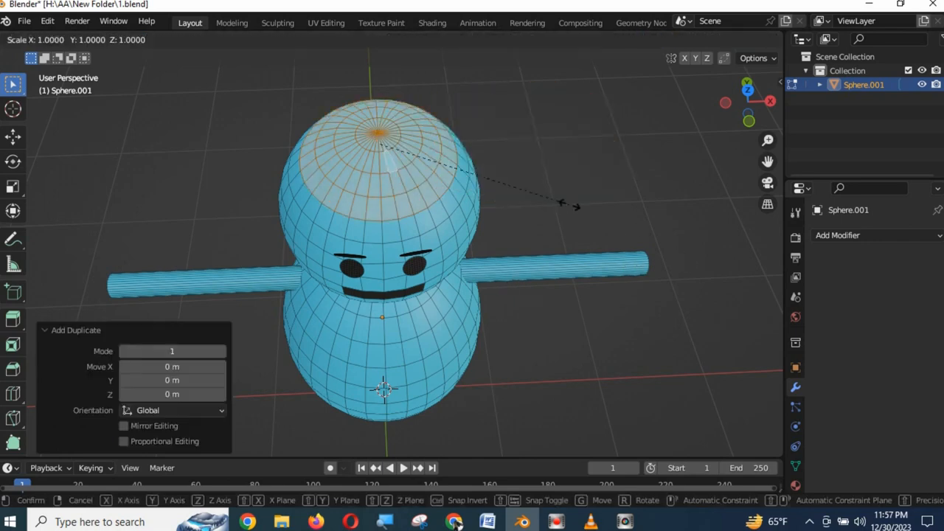
click(582, 205)
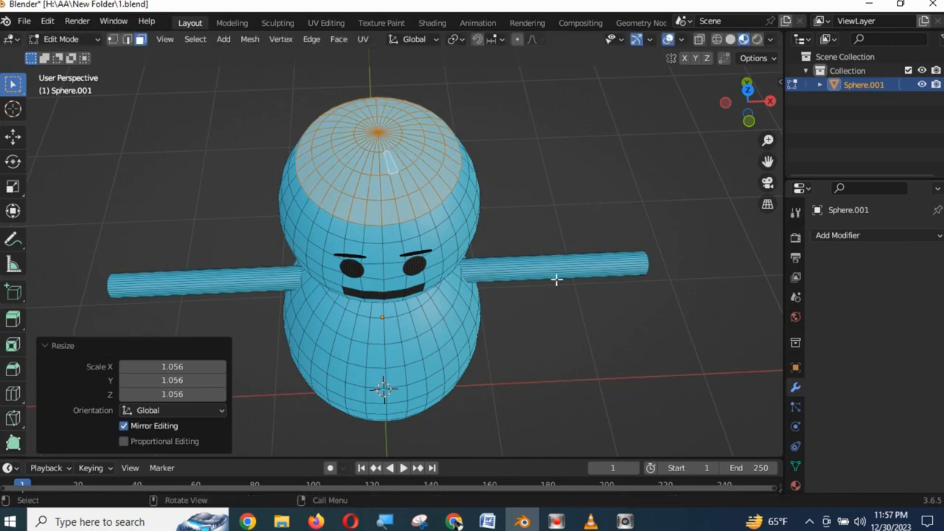
middle_drag(465, 288, 480, 282)
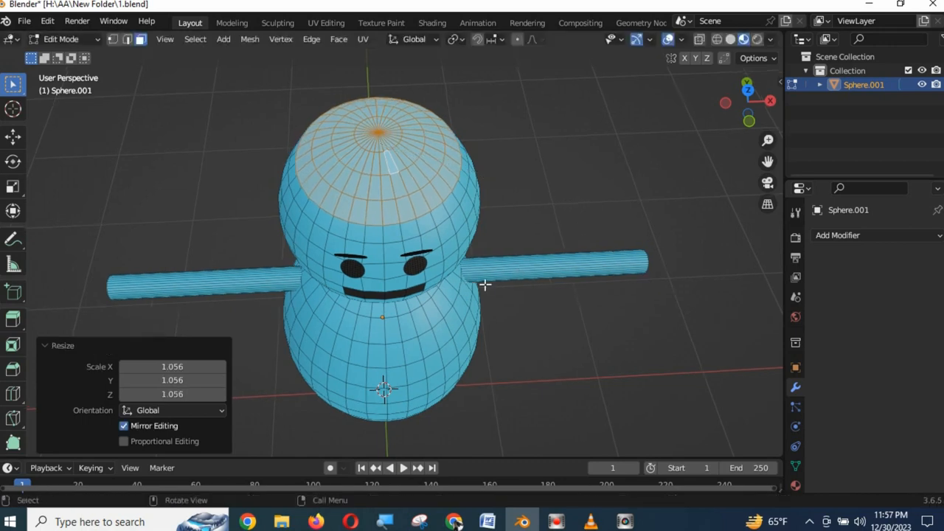
key(Tab)
middle_drag(519, 327, 525, 264)
scroll(524, 268, down, 3)
scroll(492, 224, up, 4)
middle_drag(492, 224, 485, 285)
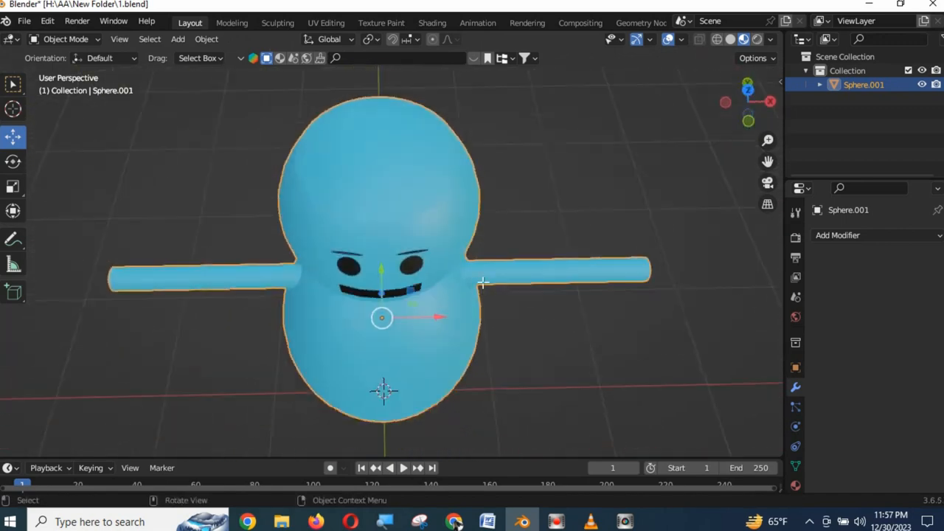
Step: In Edit Mode from the top view, select a face ring on the cap and grow the selection twice to cover the cap
key(Tab)
middle_drag(518, 219, 529, 238)
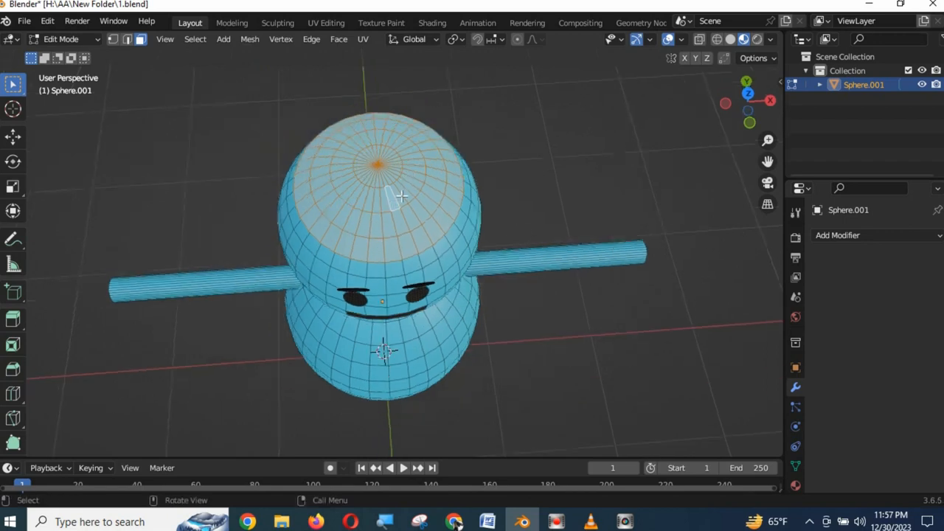
key(alt+a)
key(KP_7)
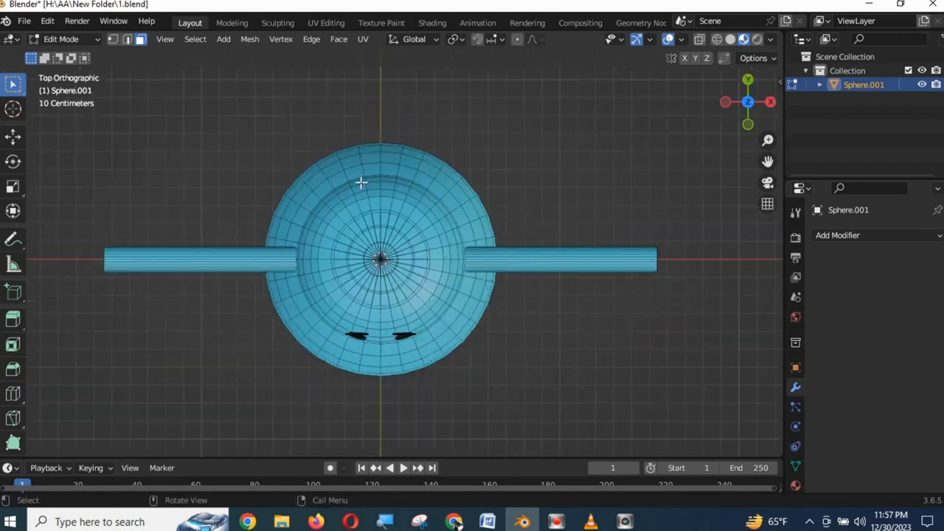
scroll(516, 248, up, 4)
scroll(558, 301, down, 2)
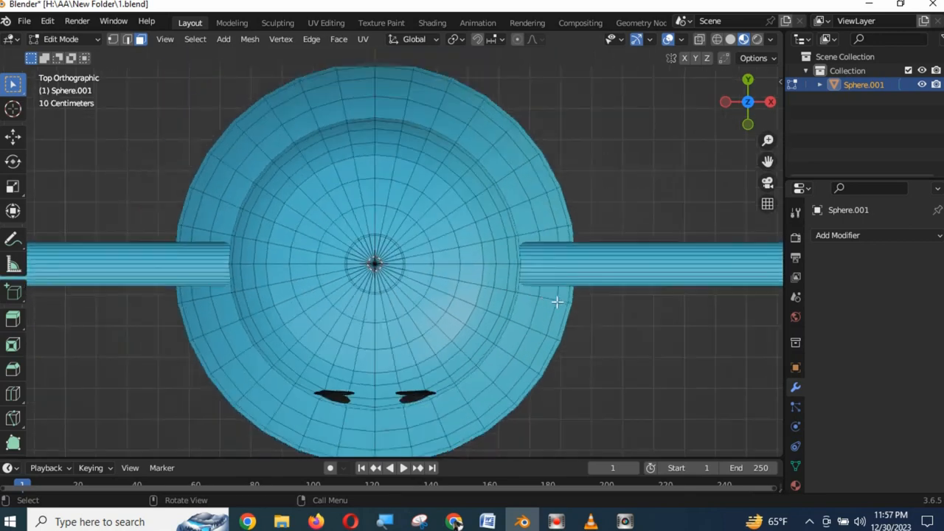
click(362, 352)
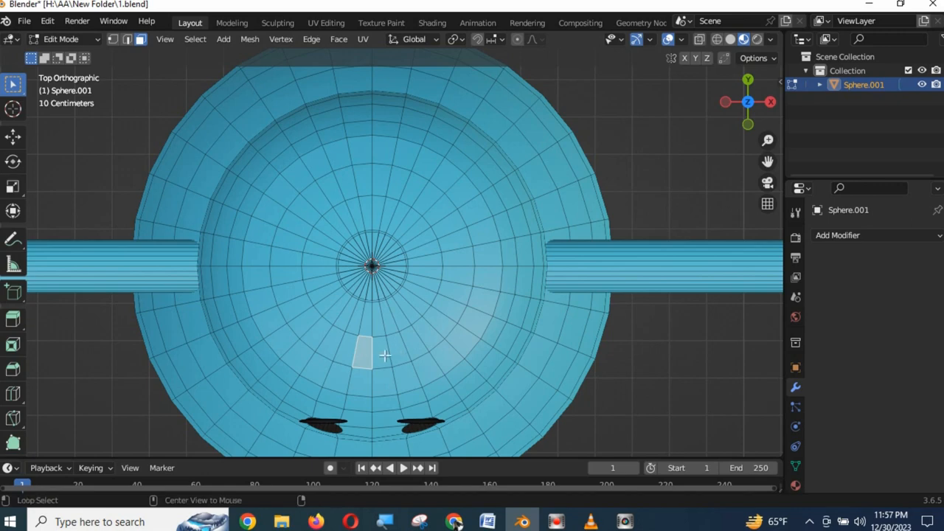
alt+click(381, 353)
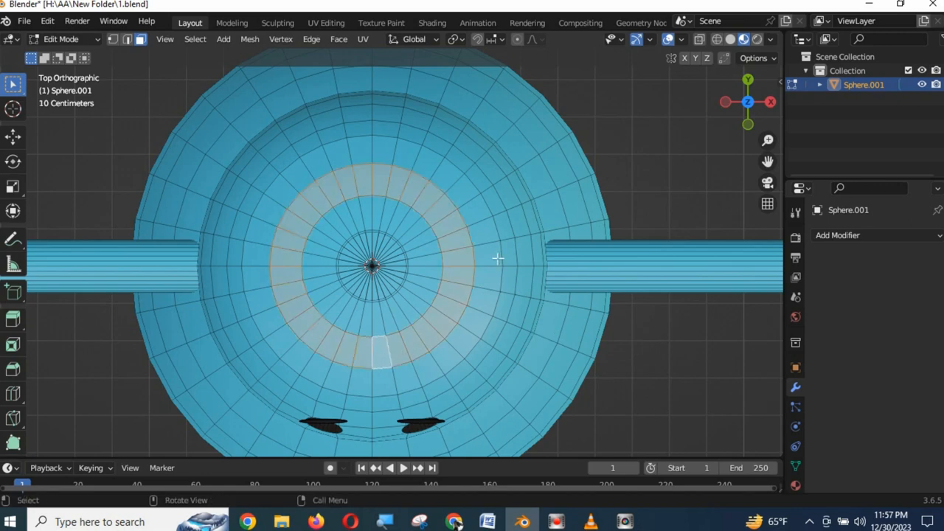
key(ctrl+KP_Add)
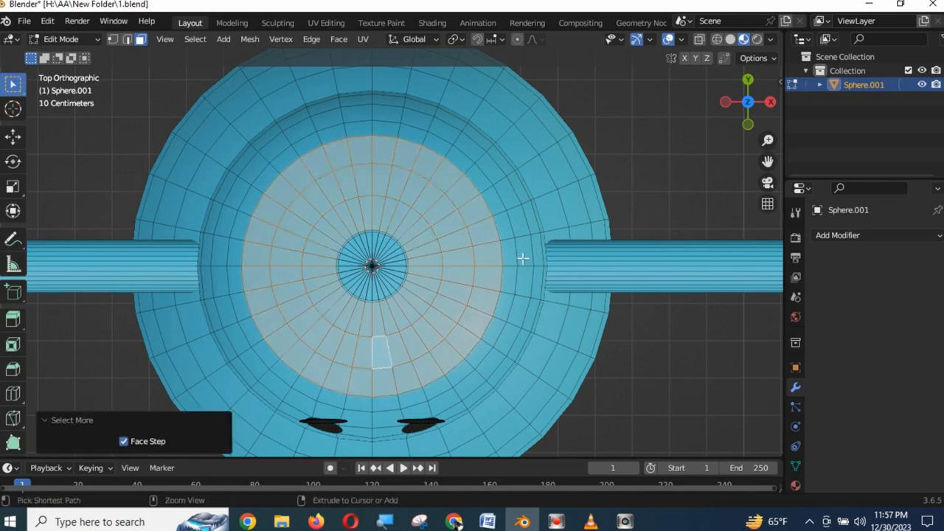
key(ctrl+KP_Add)
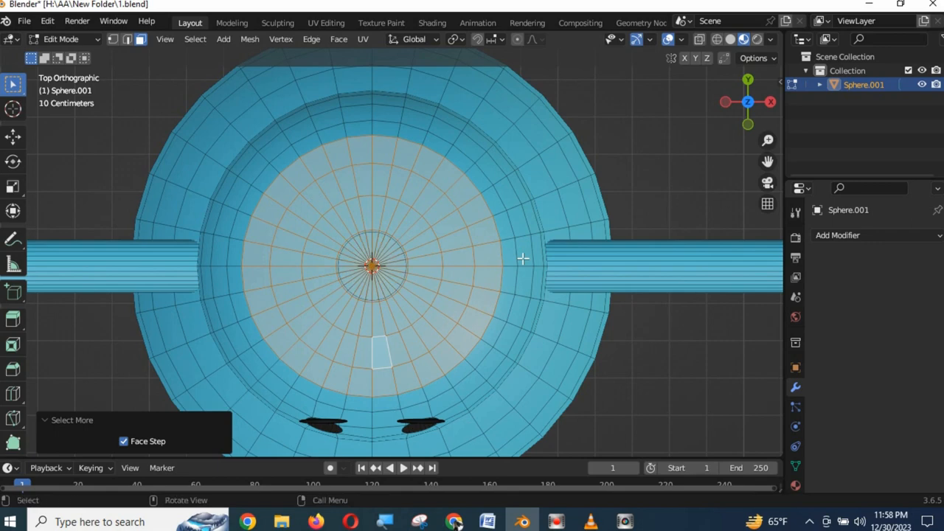
Step: Assign the black Material.002 to the selected cap faces
click(796, 486)
click(853, 253)
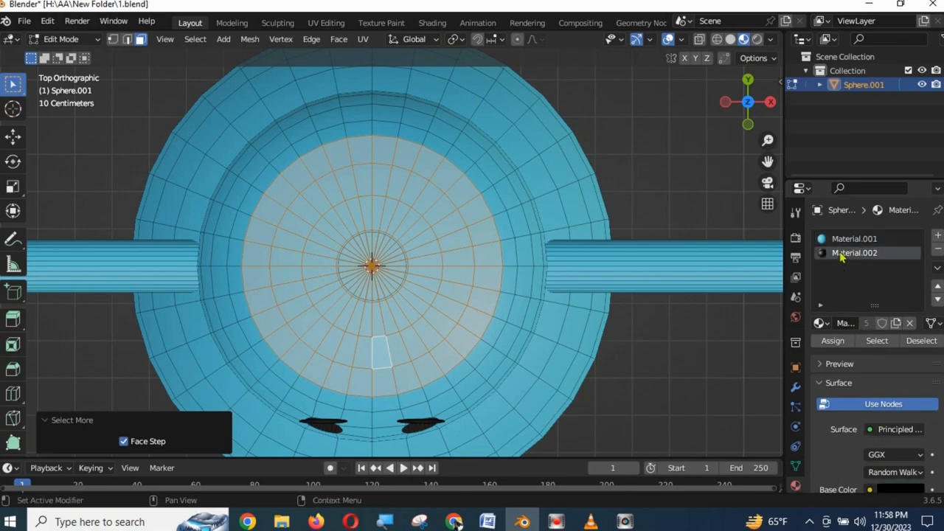
click(833, 341)
middle_drag(497, 309, 484, 276)
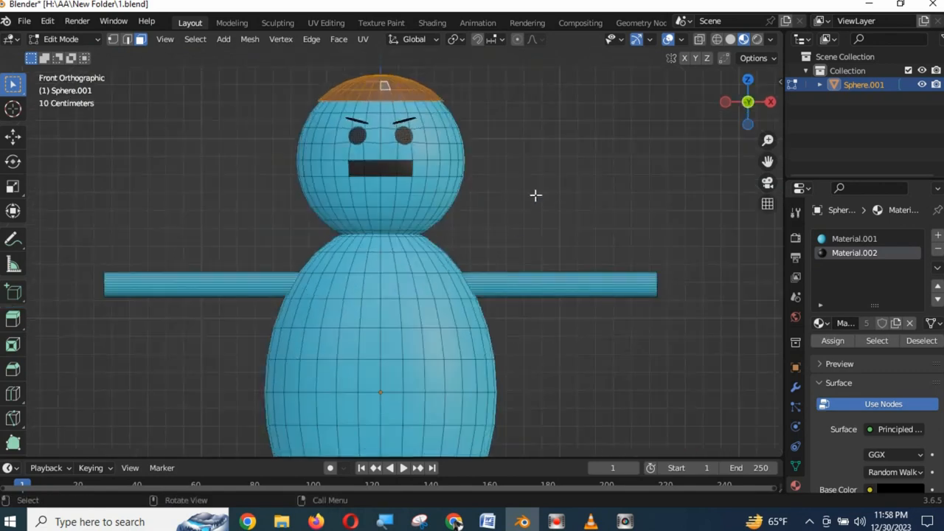
scroll(445, 180, down, 2)
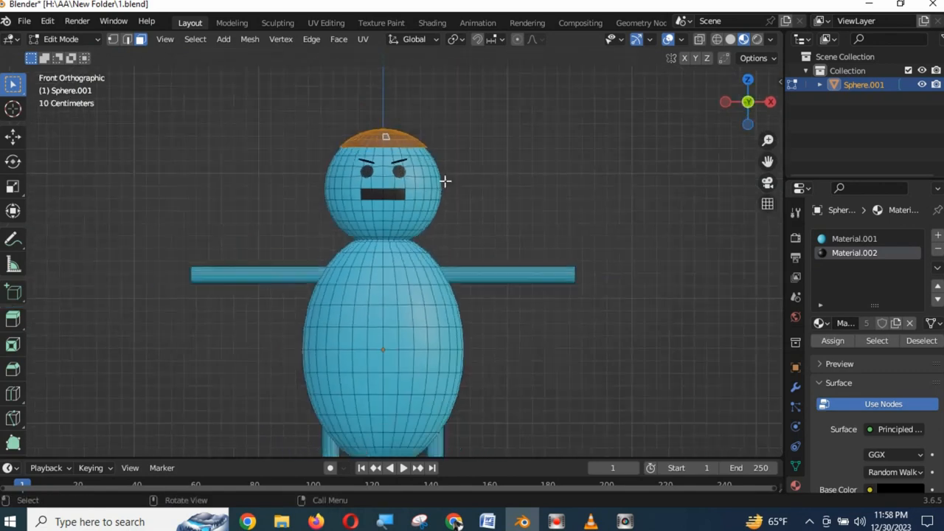
middle_drag(455, 165, 463, 246)
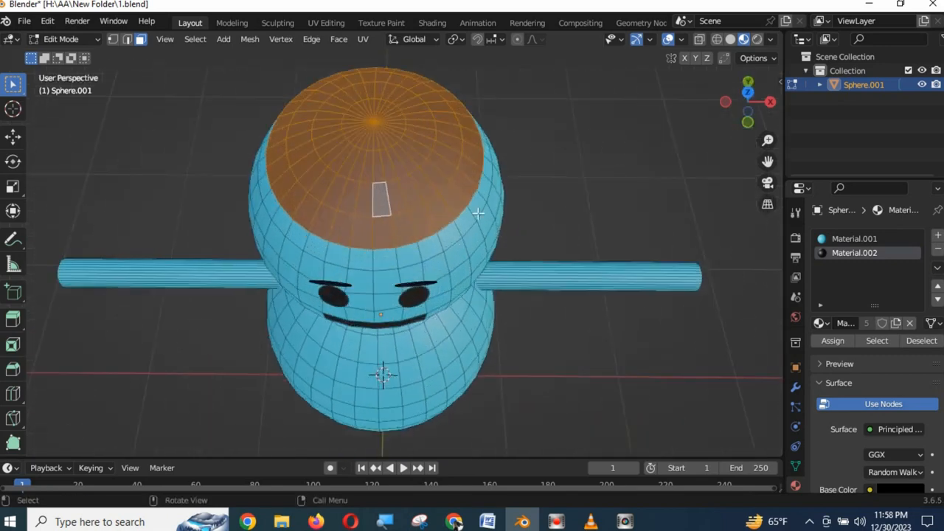
Step: In vertex mode, select the vertex loop along the cap's lower rim and apply Checker Deselect to keep every other vertex
key(1)
key(alt+a)
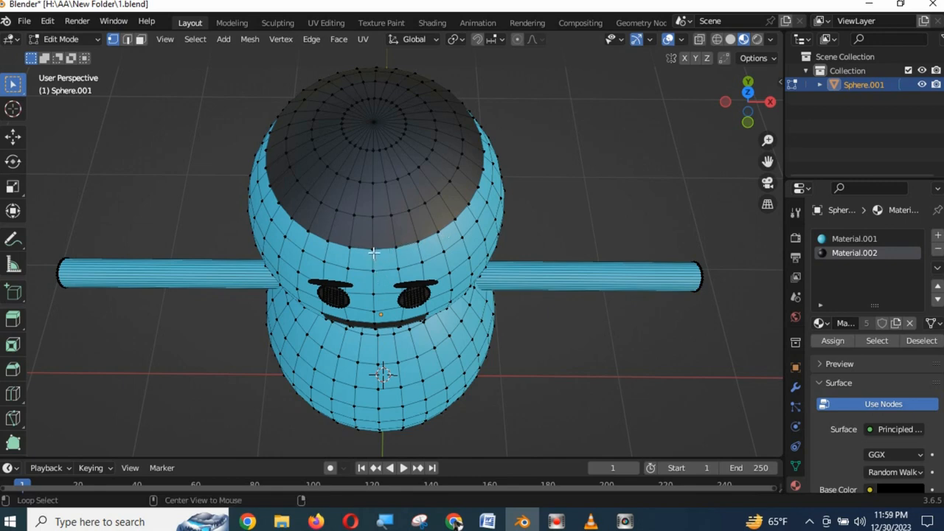
alt+click(373, 249)
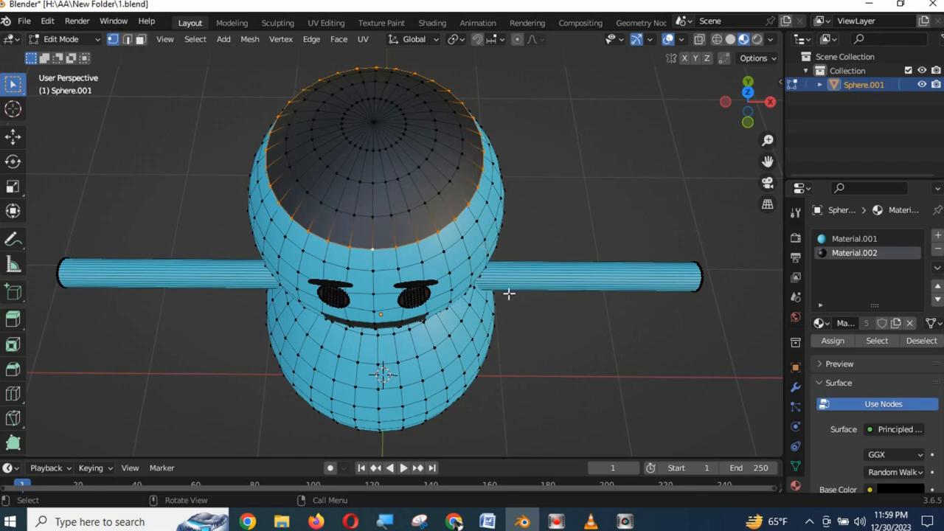
key(KP_1)
scroll(487, 270, down, 3)
scroll(487, 270, up, 3)
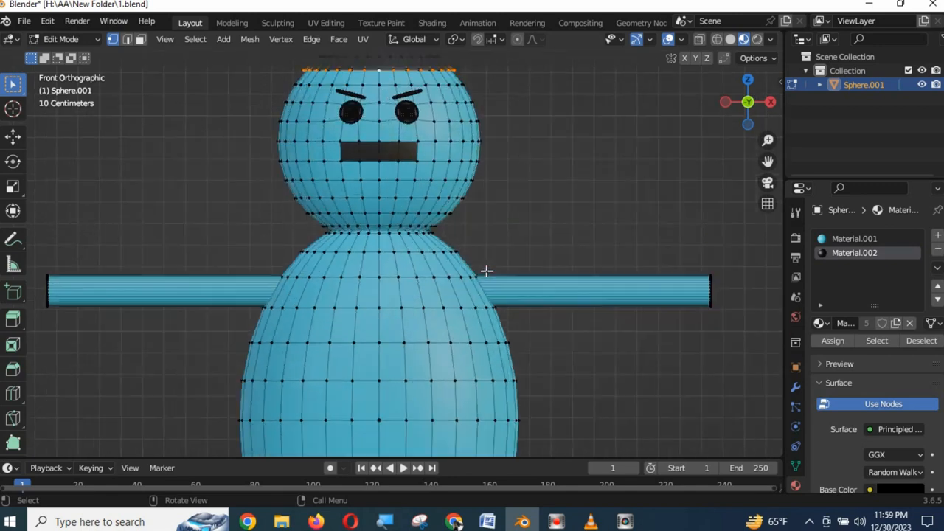
shift+middle_drag(488, 270, 499, 337)
scroll(496, 306, down, 1)
scroll(497, 302, up, 5)
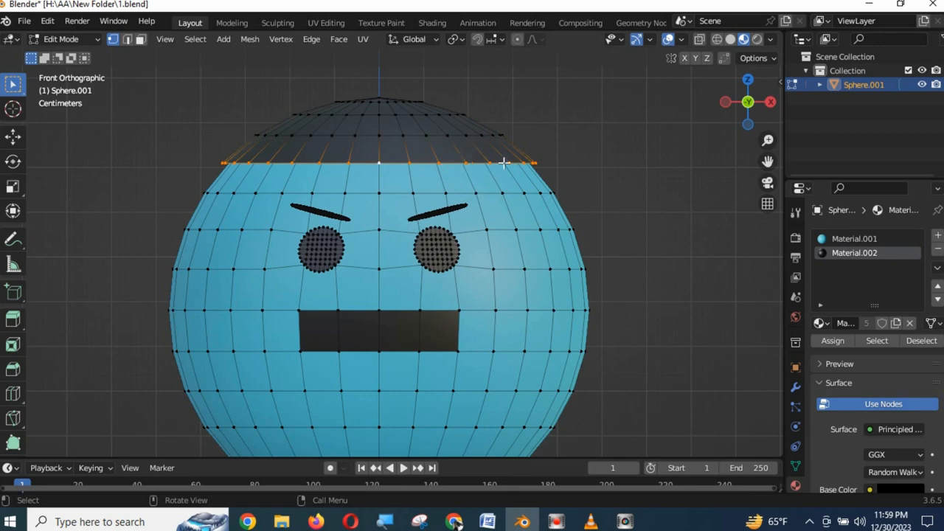
click(195, 40)
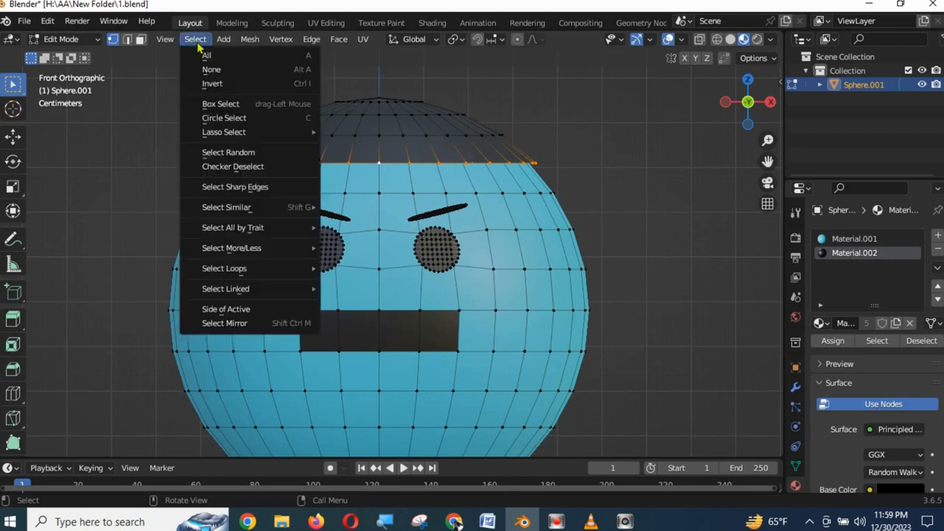
click(264, 169)
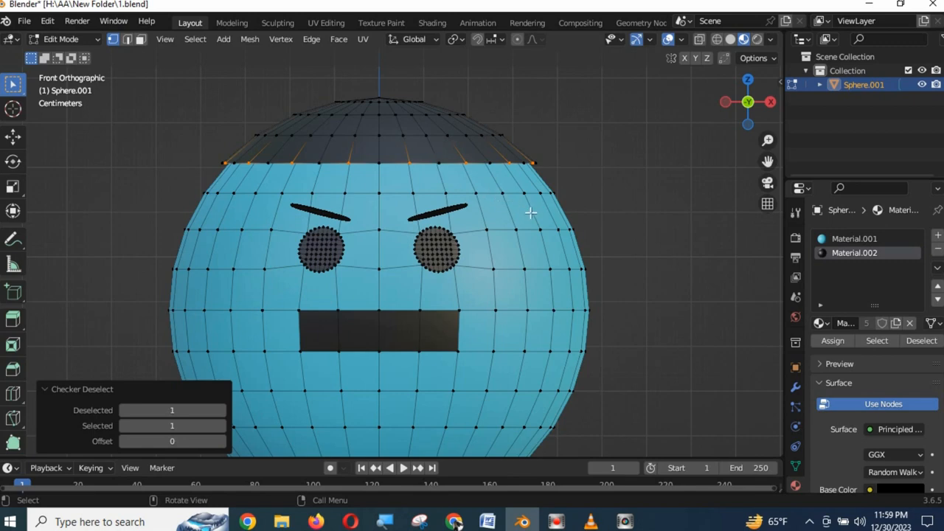
Step: Move the alternate rim vertices up about 0.6 m along Z to form spikes, and inspect them in Object Mode
shift+middle_drag(531, 213, 533, 320)
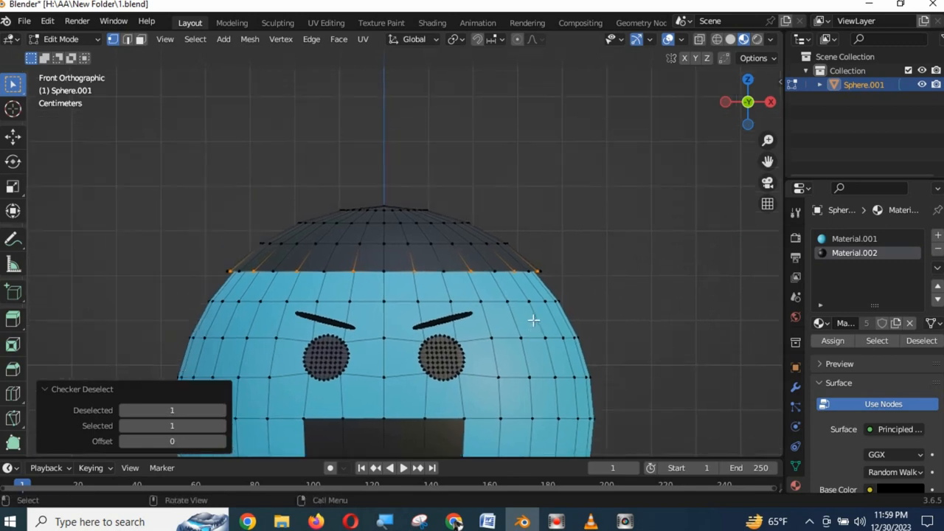
click(13, 138)
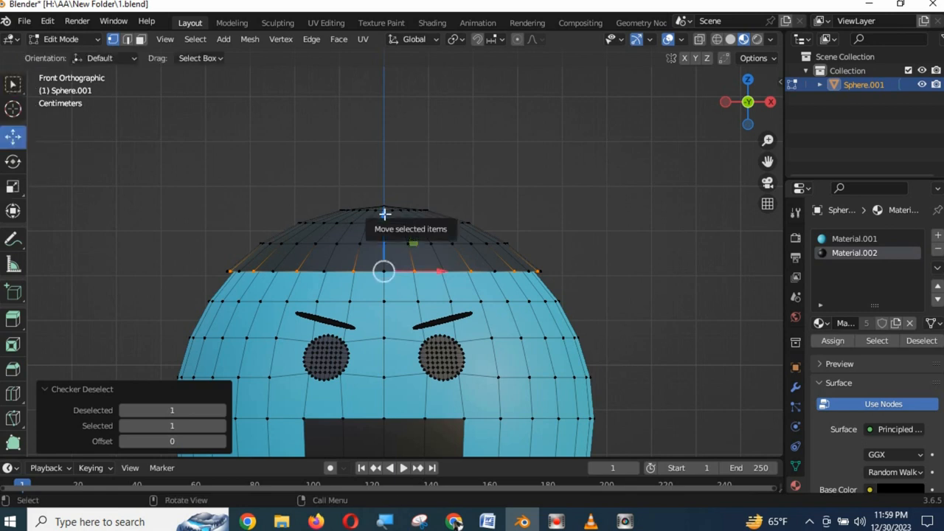
drag(384, 214, 426, 349)
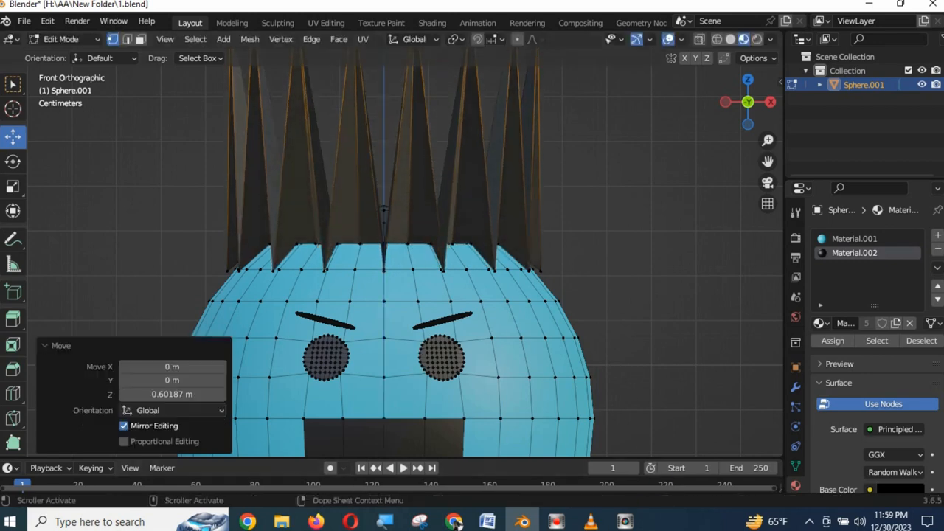
click(647, 331)
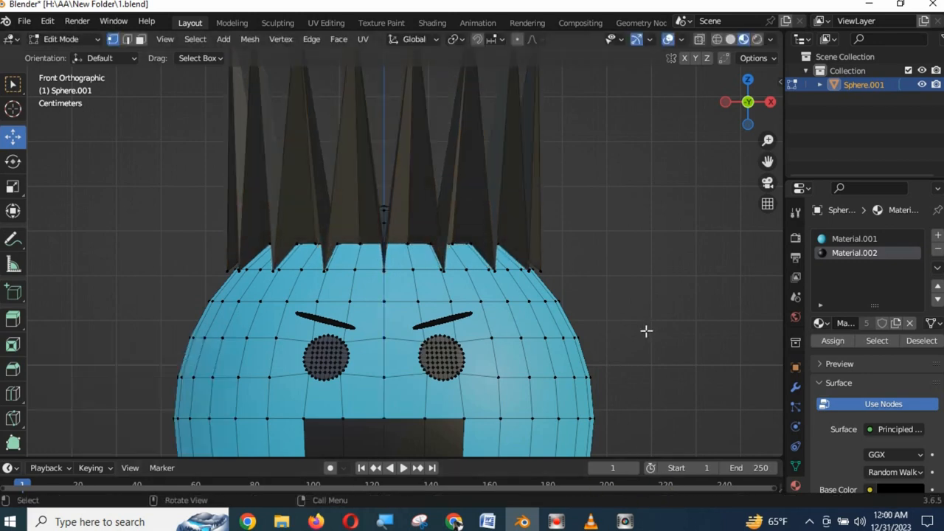
scroll(646, 332, down, 8)
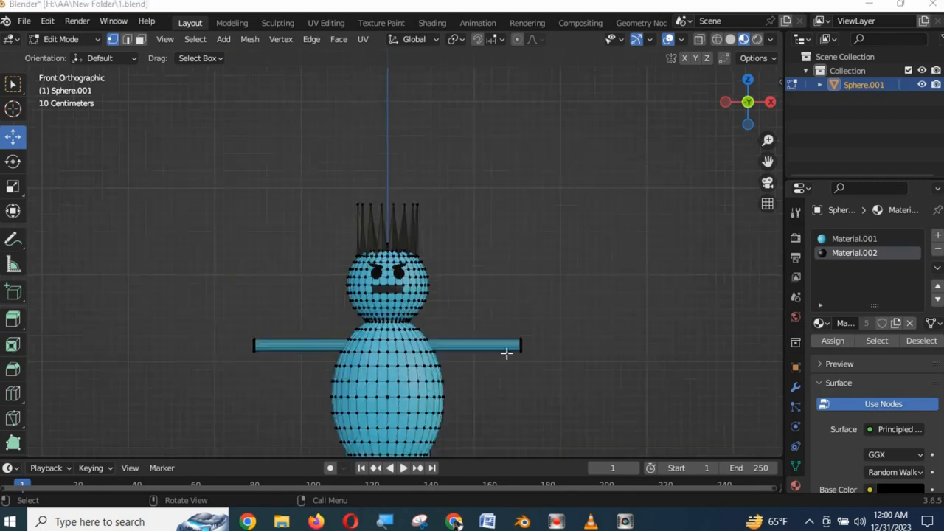
scroll(512, 268, down, 2)
scroll(513, 268, up, 2)
scroll(481, 254, down, 2)
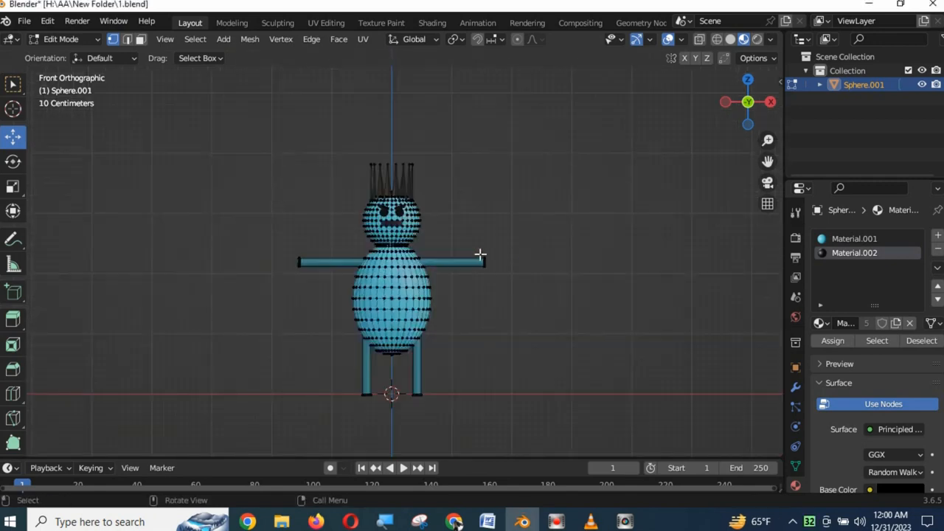
key(Tab)
middle_drag(483, 275, 449, 263)
key(Tab)
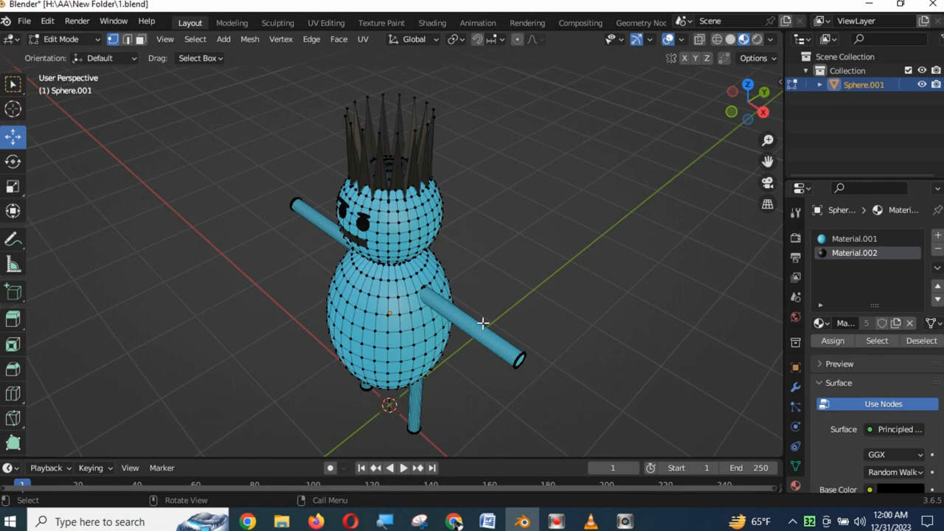
Step: From the front view, select the zigzag rim loop of the cap and reduce it to every other vertex with Checker Deselect
key(KP_1)
scroll(496, 308, up, 3)
shift+middle_drag(510, 237, 483, 82)
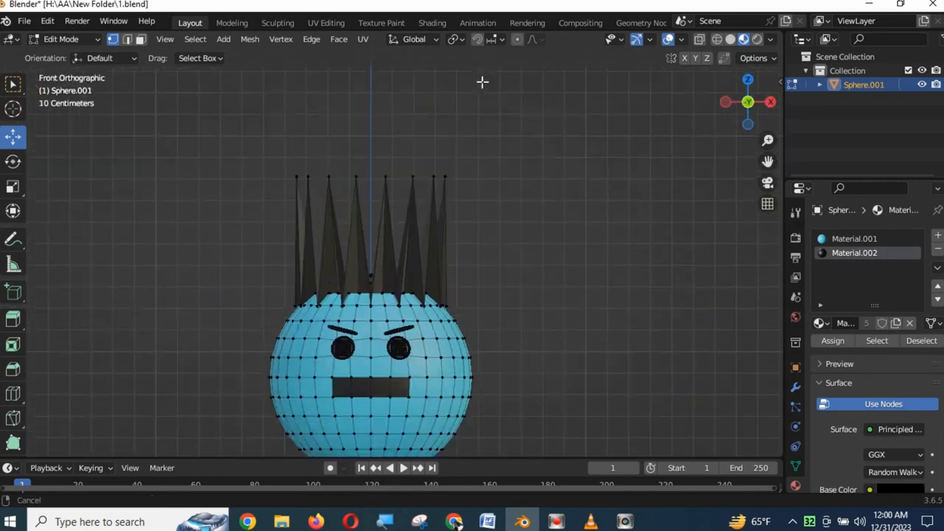
alt+click(399, 317)
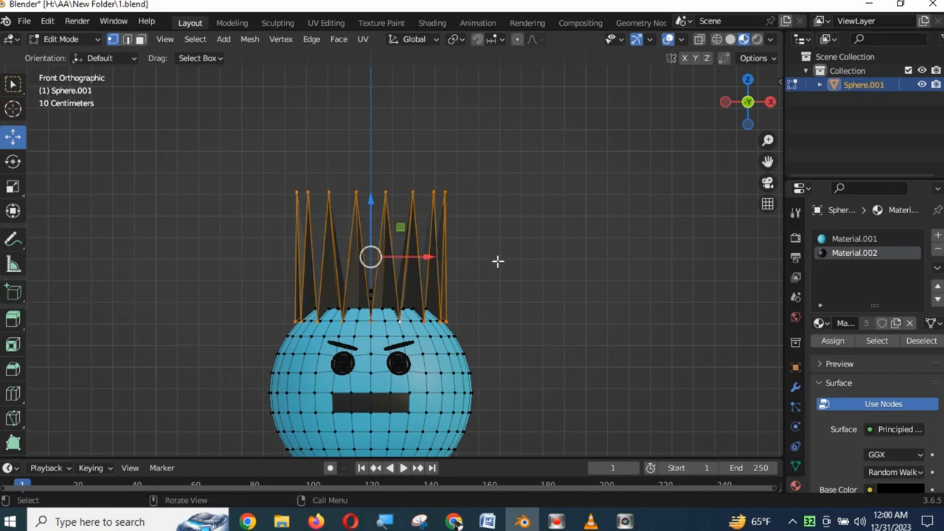
click(195, 39)
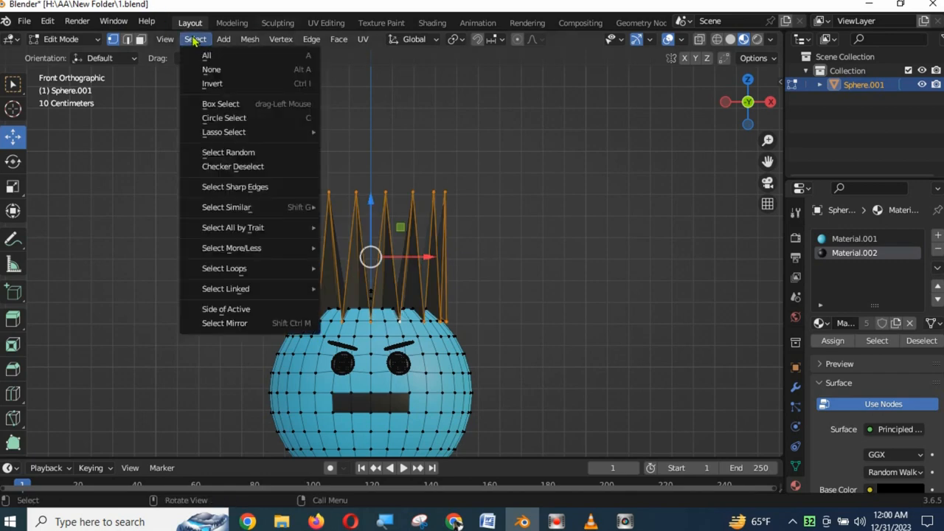
click(232, 169)
Step: Scale the selected alternate rim vertices of the hair cap outward by about 1.29 and lower them about 0.05 m along Z
middle_drag(312, 179, 491, 219)
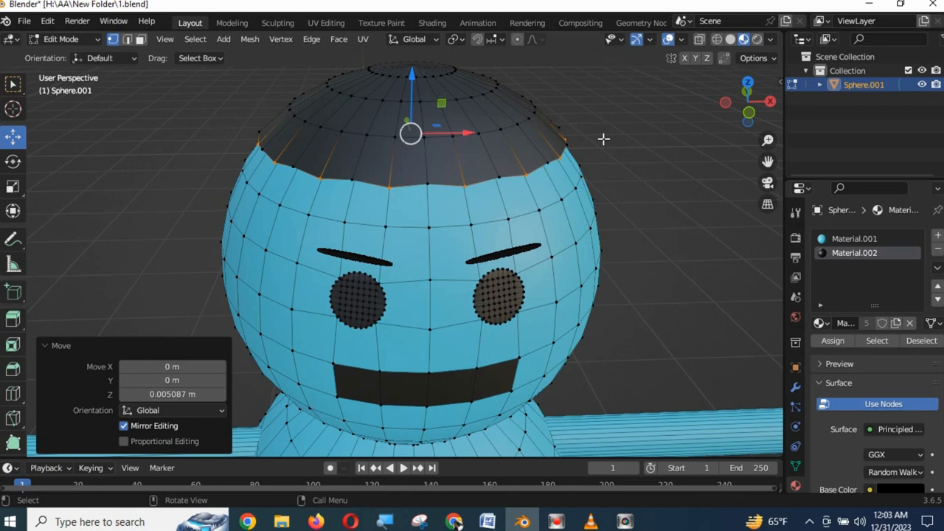
key(s)
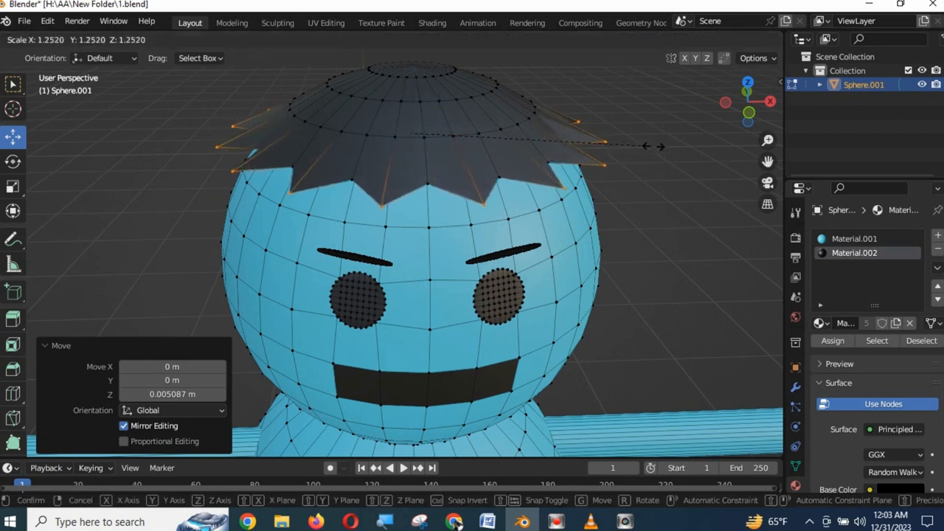
click(633, 131)
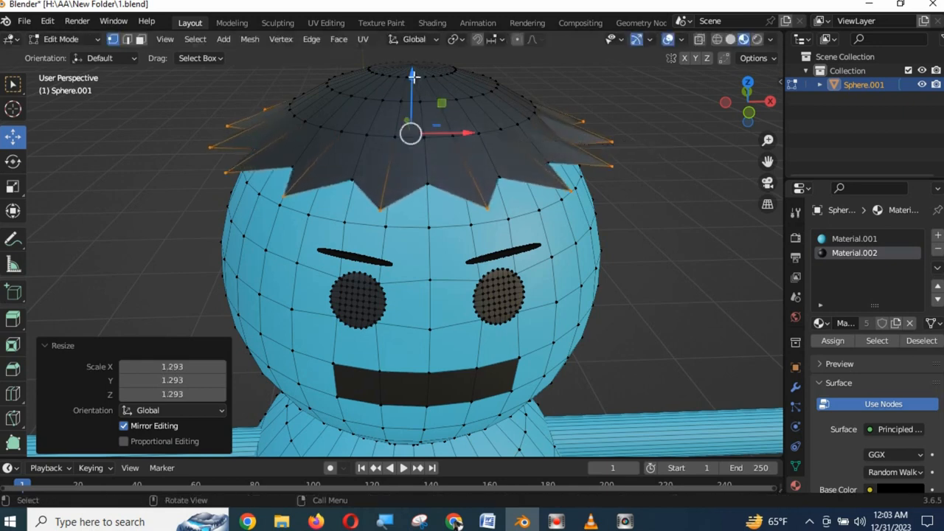
drag(413, 74, 417, 96)
key(KP_1)
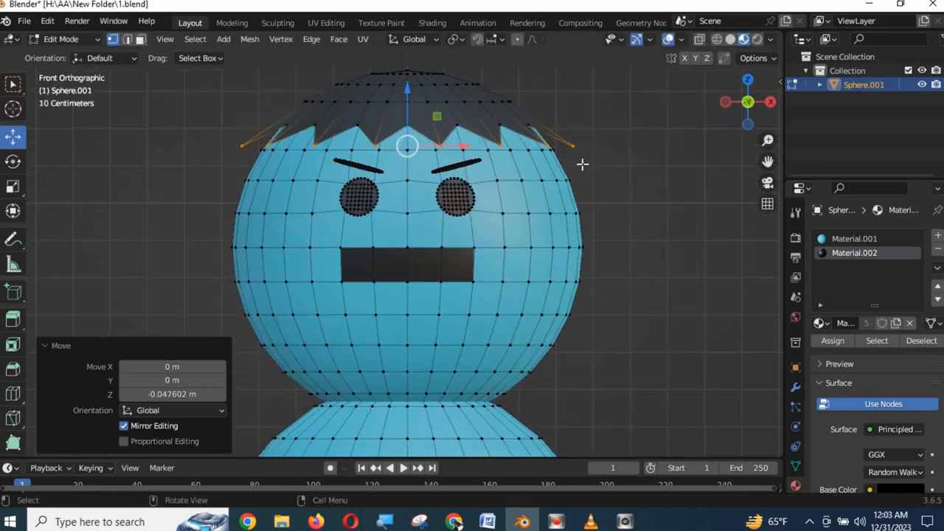
Step: From the front view, remove the four front spike tips above the face from the vertex selection
middle_drag(544, 249, 521, 244)
key(KP_1)
shift+click(313, 143)
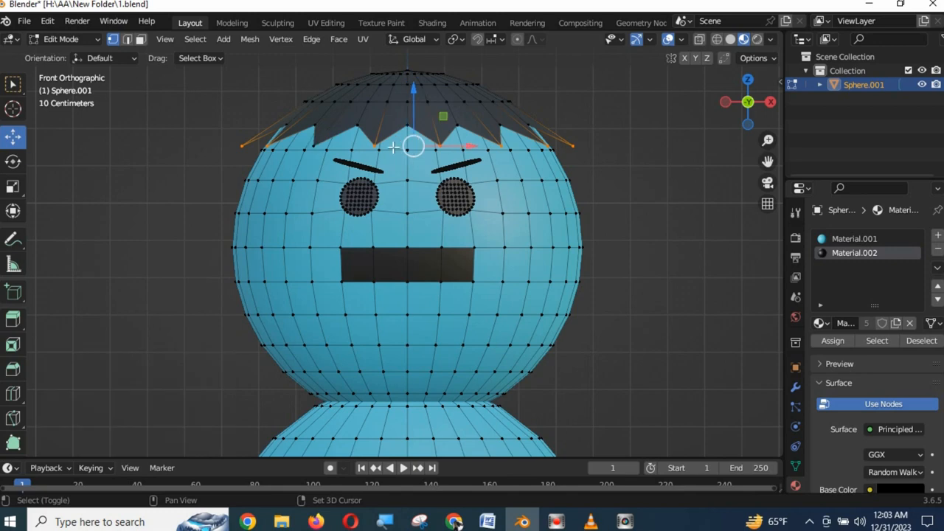
shift+click(377, 145)
shift+click(441, 146)
shift+click(500, 146)
Step: Try to pull the remaining side and back spike tips inward by scaling them to 0.895
middle_drag(609, 156, 600, 274)
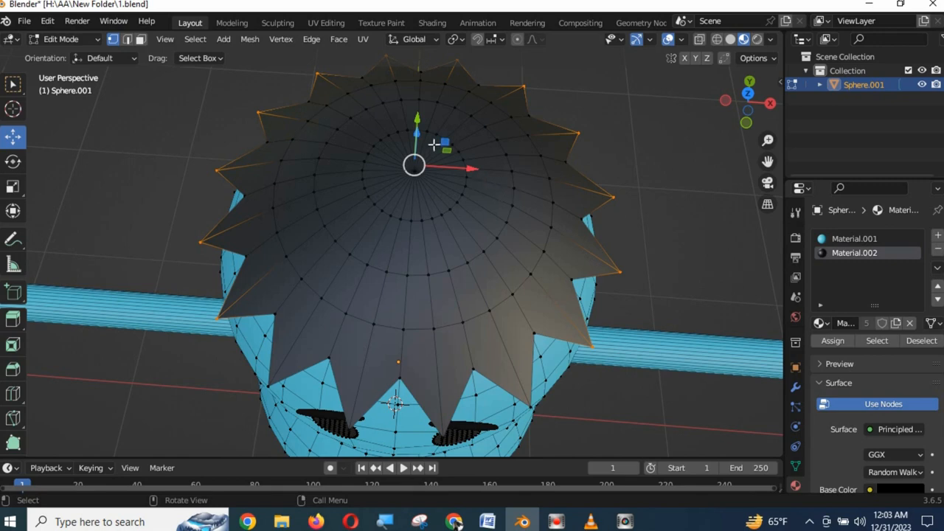
key(s)
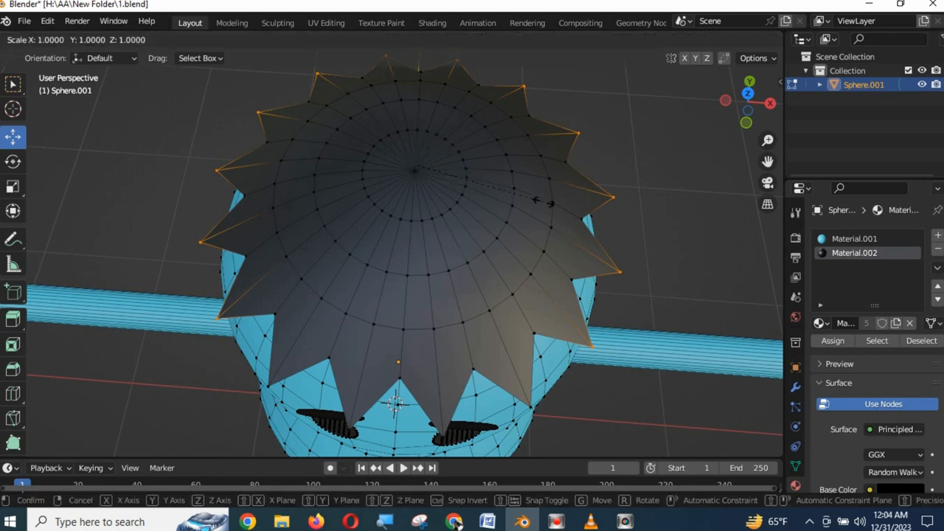
click(538, 200)
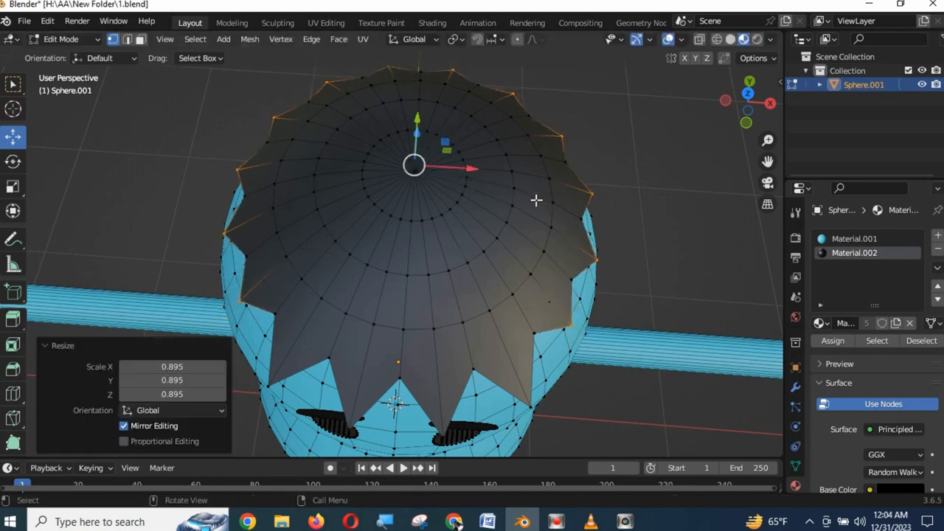
key(KP_1)
middle_drag(530, 185, 497, 254)
scroll(498, 254, down, 3)
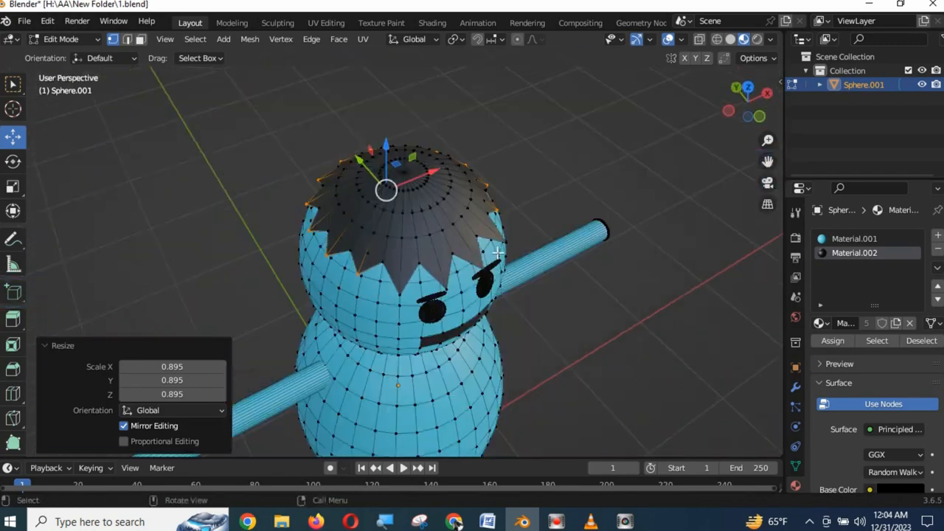
key(KP_1)
scroll(516, 192, up, 2)
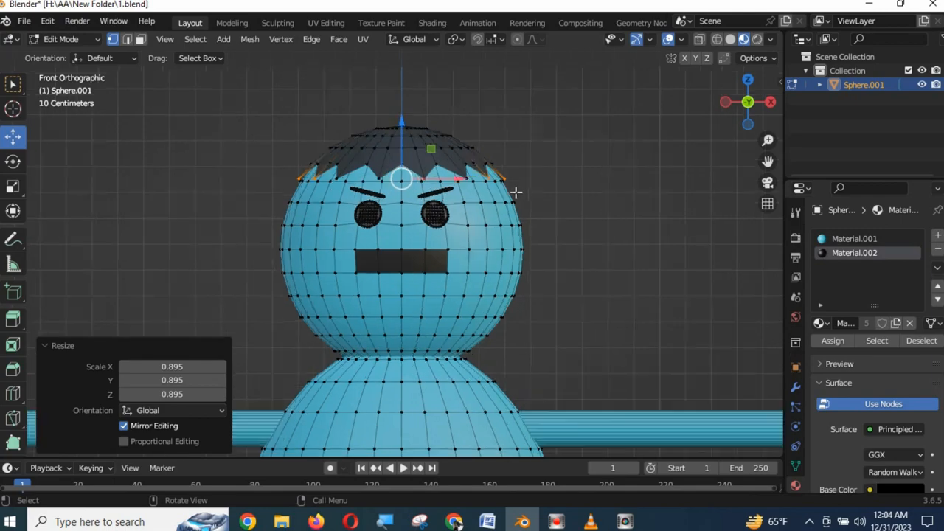
mouse_move(560, 224)
middle_down()
mouse_move(568, 258)
mouse_move(601, 209)
mouse_move(568, 217)
middle_up()
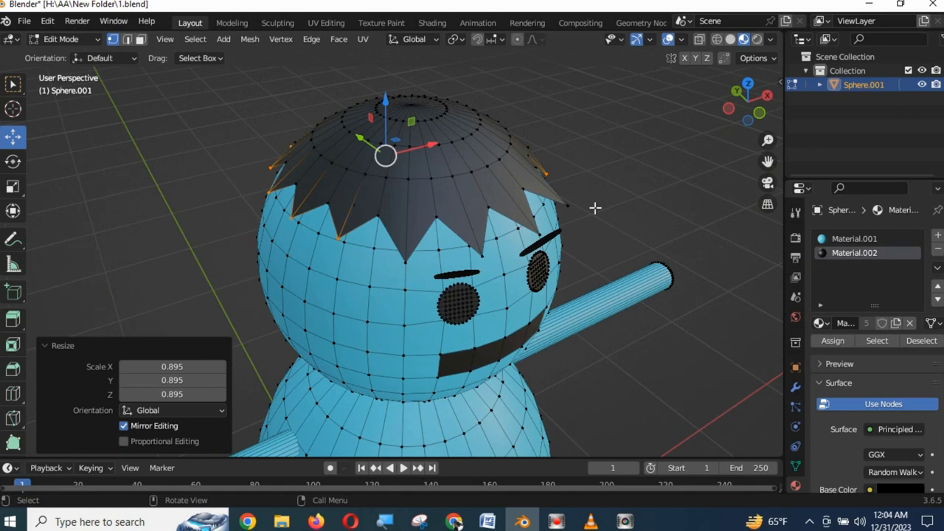
key(ctrl+z)
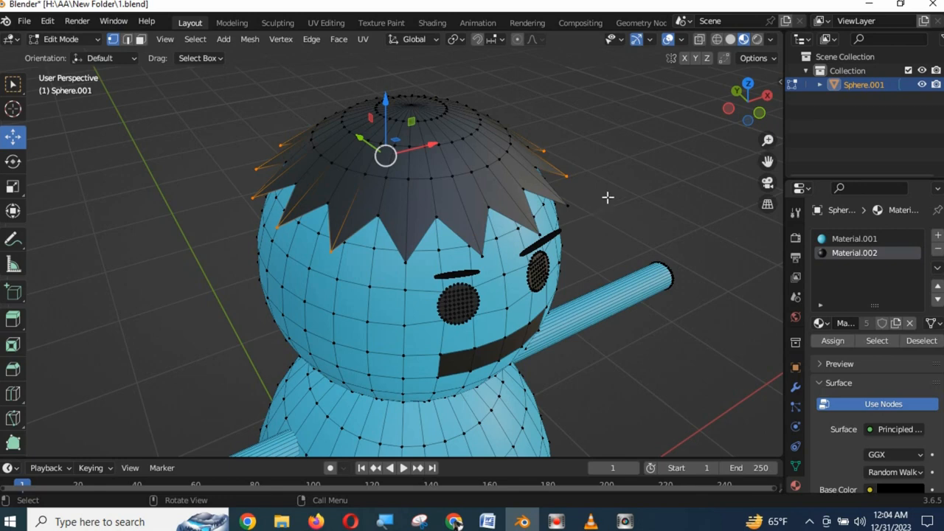
Step: Switch to Object Mode and inspect the whole character with its spiky hair from the front
key(Tab)
middle_drag(605, 202, 430, 341)
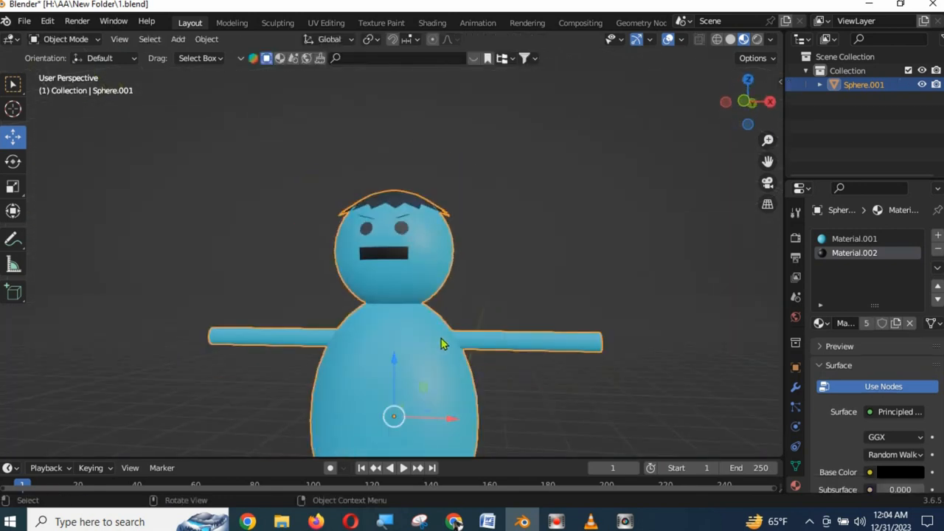